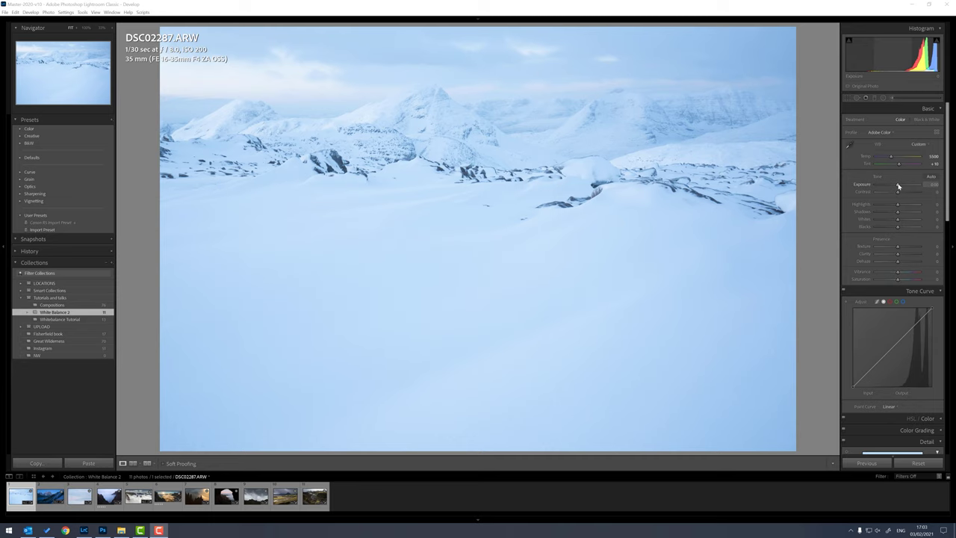
# - Lower exposure to −0.77, raise contrast to +100, and cut saturation to −34
pyautogui.moveTo(898, 186); pyautogui.dragTo(894, 186)
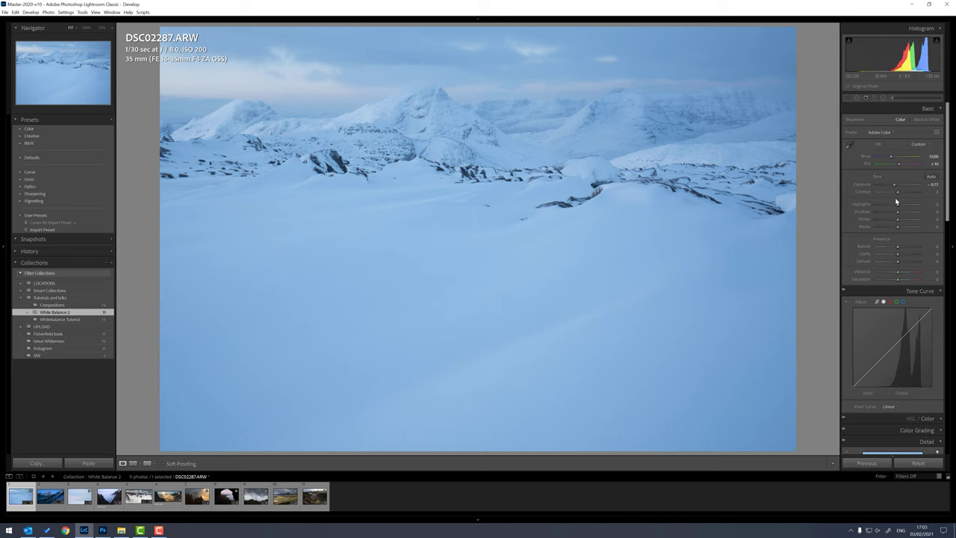
pyautogui.moveTo(897, 192); pyautogui.dragTo(914, 194)
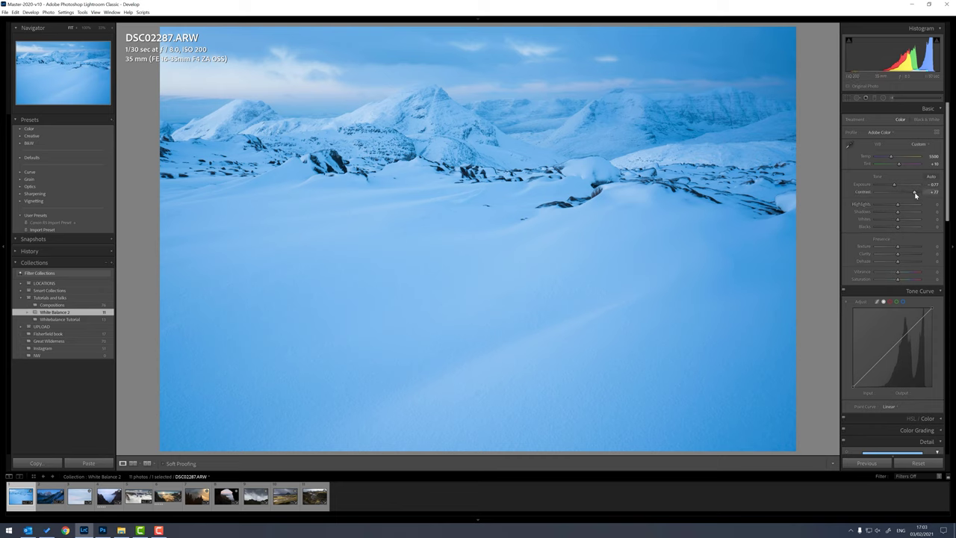
pyautogui.moveTo(915, 195); pyautogui.dragTo(926, 194)
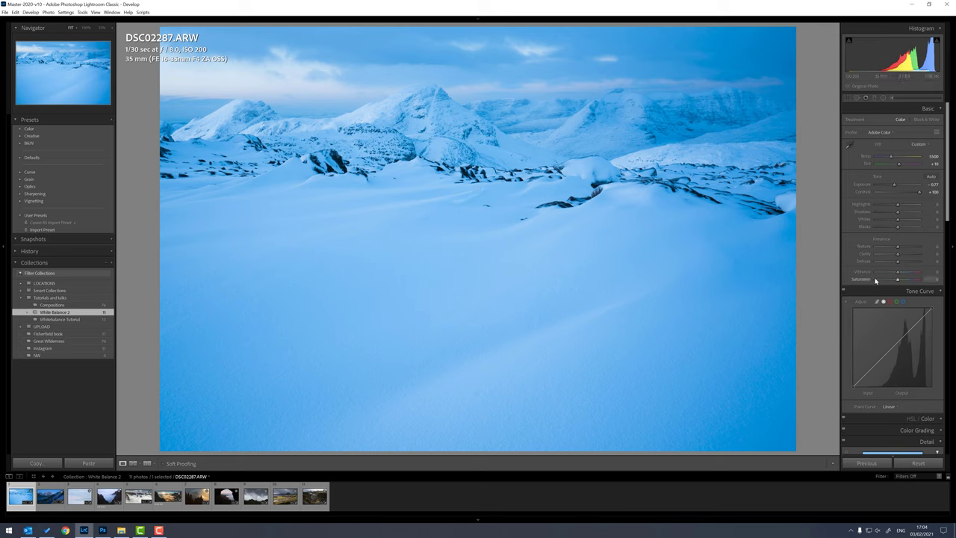
pyautogui.moveTo(898, 281); pyautogui.dragTo(888, 281)
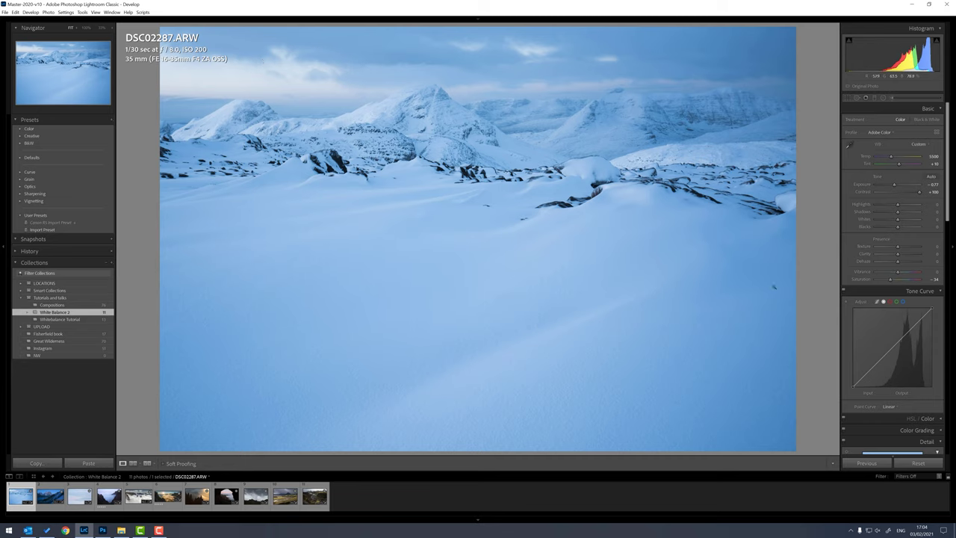
# - Reset Saturation and Contrast back to zero
pyautogui.doubleClick(861, 278)
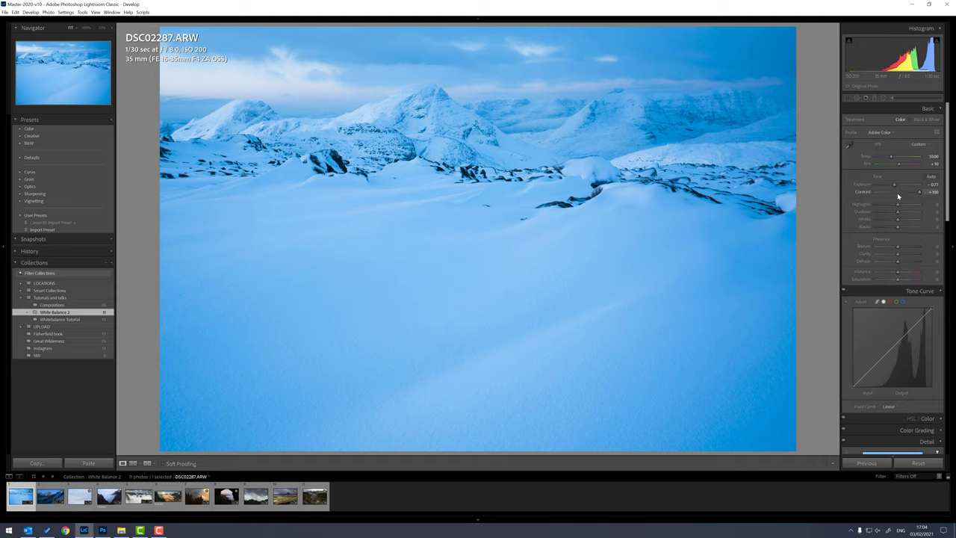
pyautogui.press('.')
pyautogui.doubleClick(861, 191)
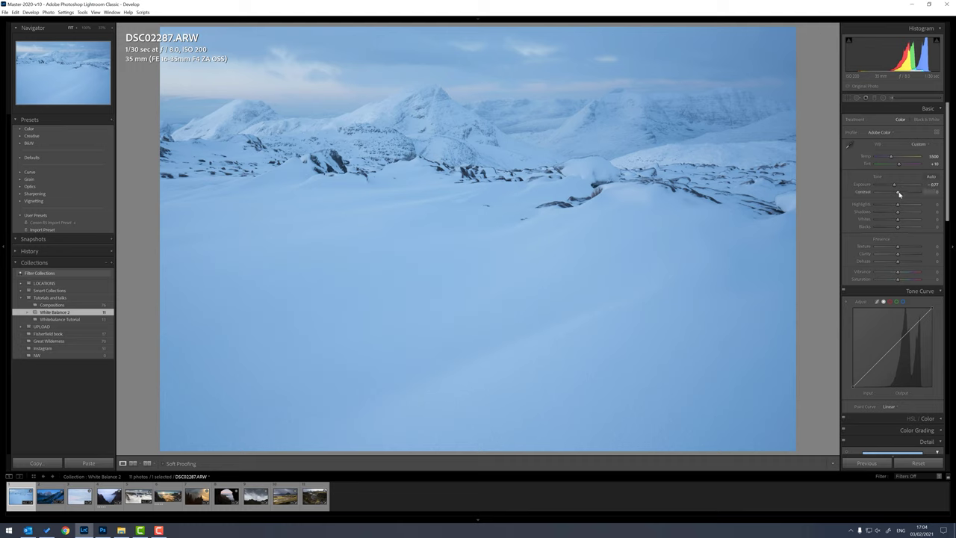
# - Raise Contrast to +68 and warm the temperature to 6400
pyautogui.moveTo(898, 193); pyautogui.dragTo(912, 193)
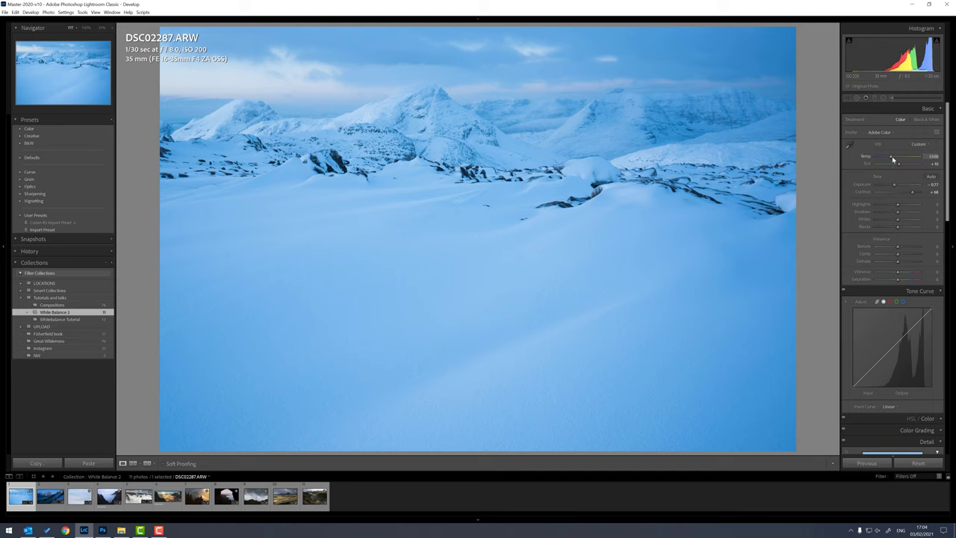
pyautogui.moveTo(891, 159); pyautogui.dragTo(897, 160)
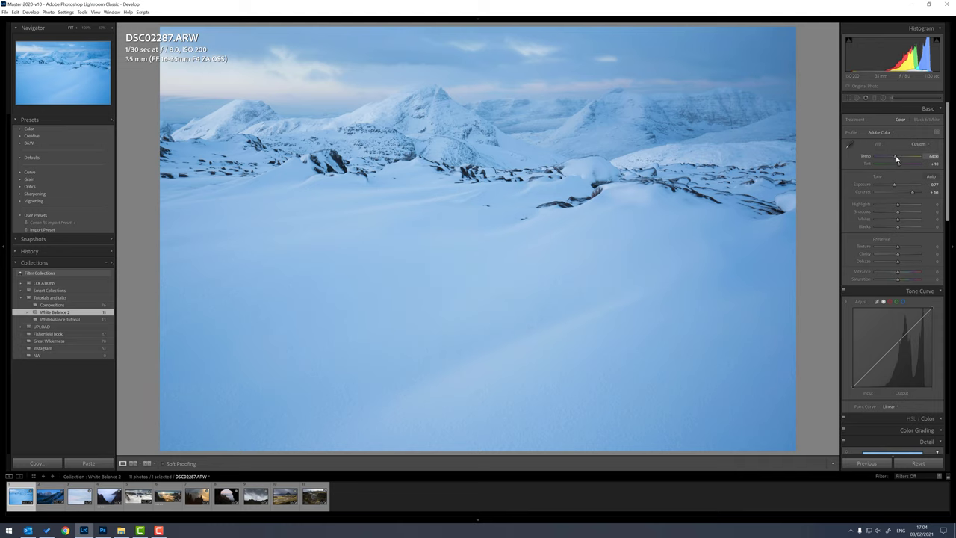
pyautogui.click(896, 155)
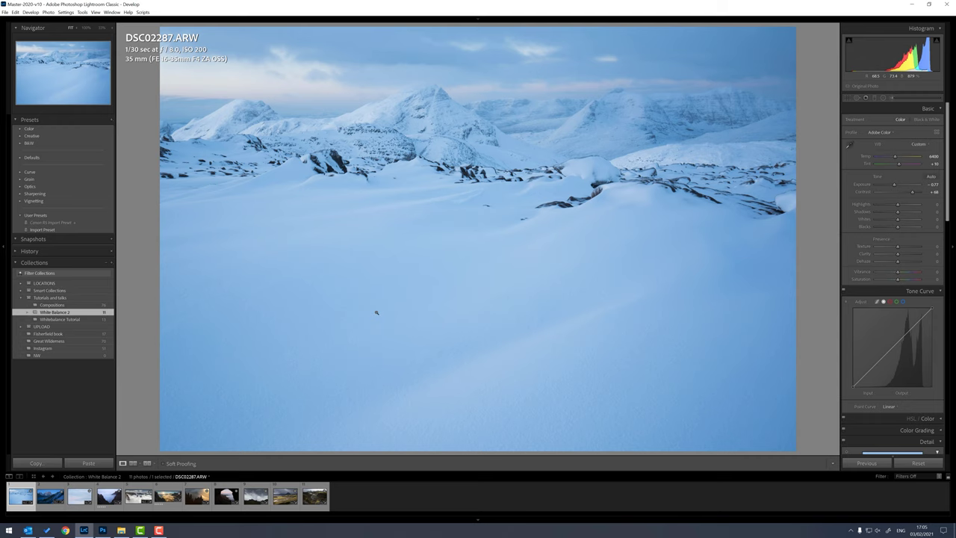
# - Switch to IMG_7617-2.CR2, add contrast and warm the temperature to about 6286
pyautogui.press('Right')
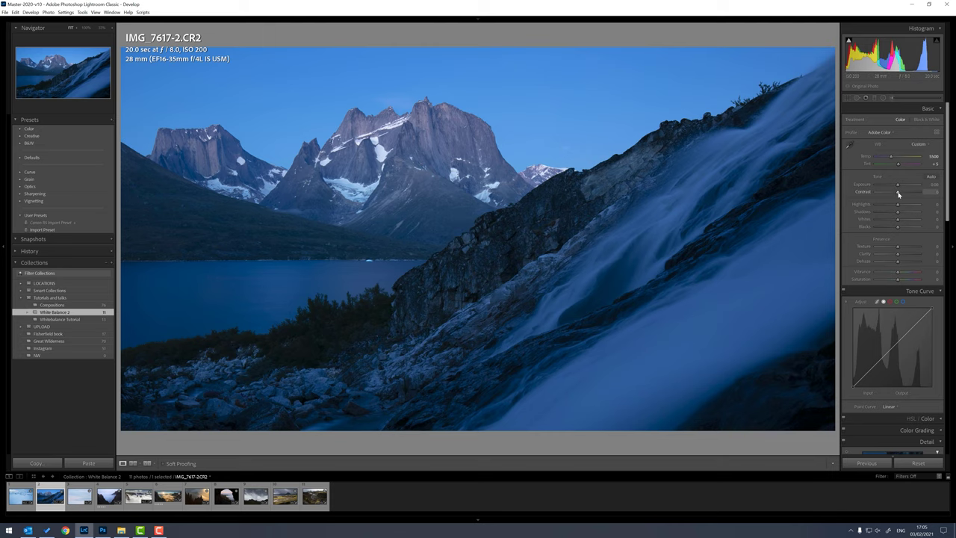
pyautogui.moveTo(898, 193); pyautogui.dragTo(908, 194)
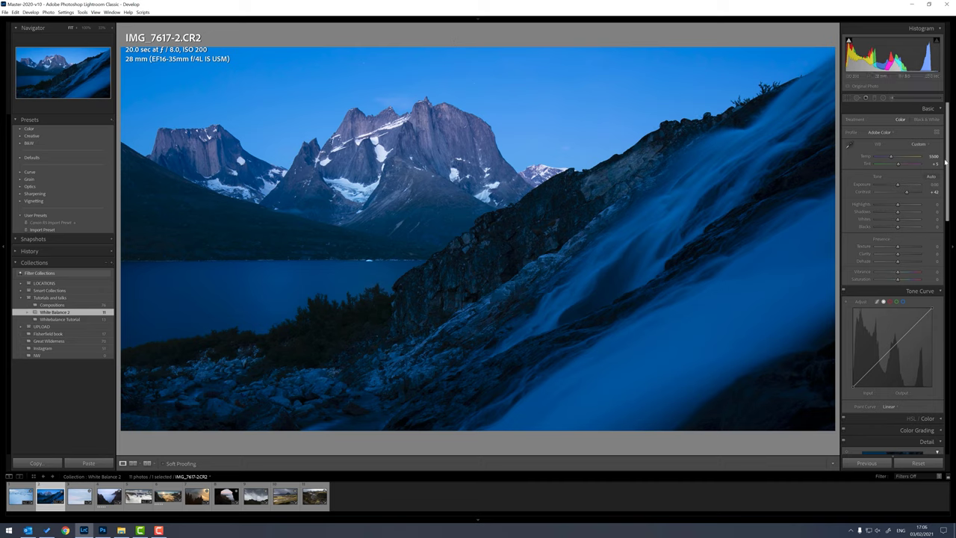
pyautogui.moveTo(891, 157); pyautogui.dragTo(896, 158)
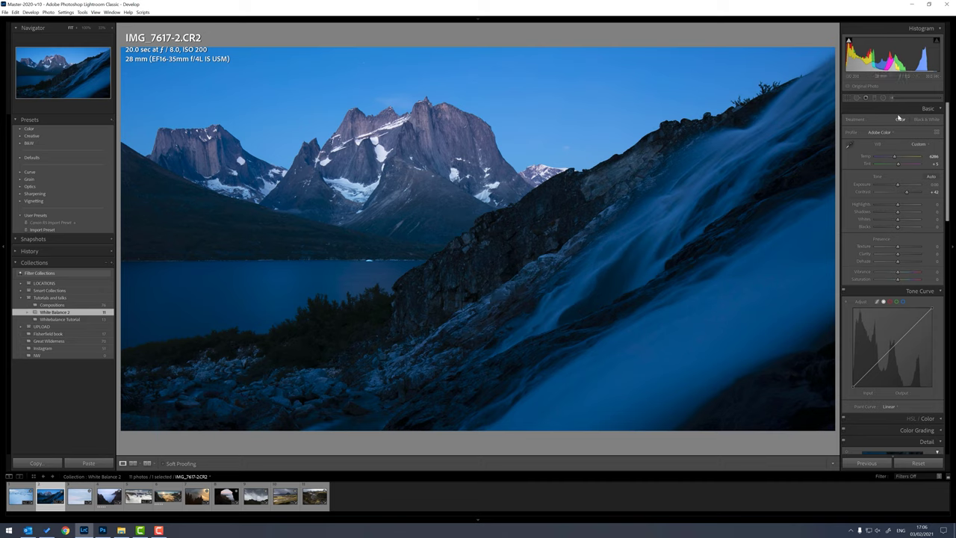
# - Add a diagonal graduated filter brightening the waterfall slope, then lower Highlights to −57
pyautogui.click(875, 100)
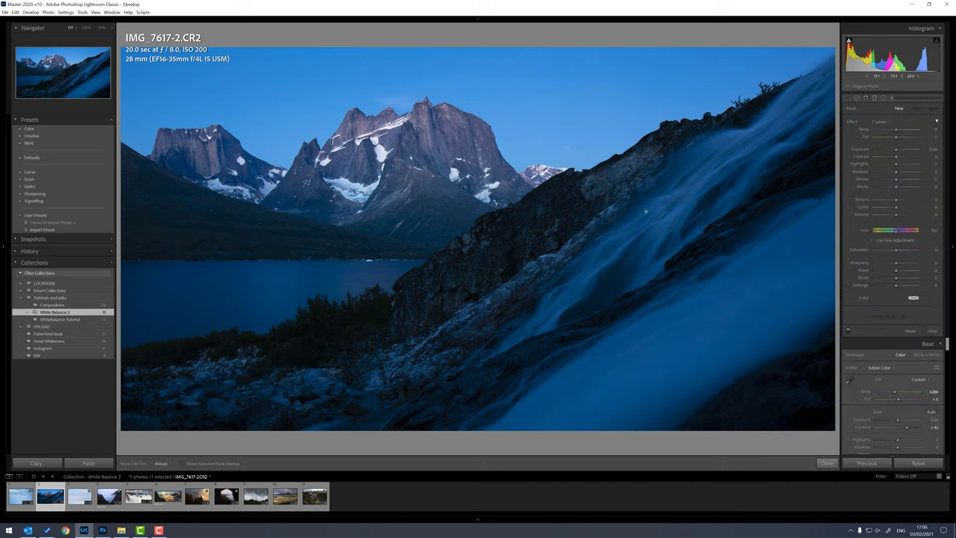
pyautogui.moveTo(604, 150); pyautogui.dragTo(646, 212)
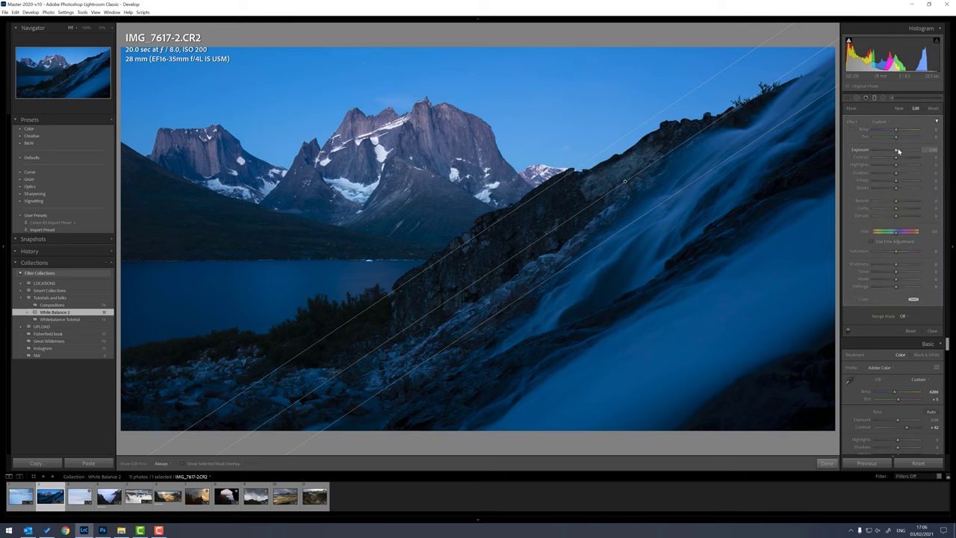
pyautogui.moveTo(895, 150); pyautogui.dragTo(898, 151)
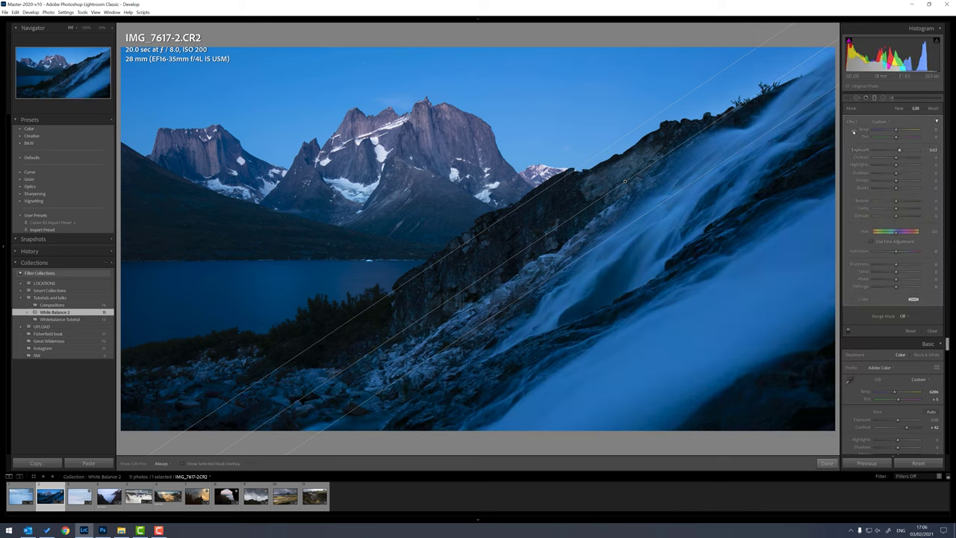
pyautogui.click(876, 99)
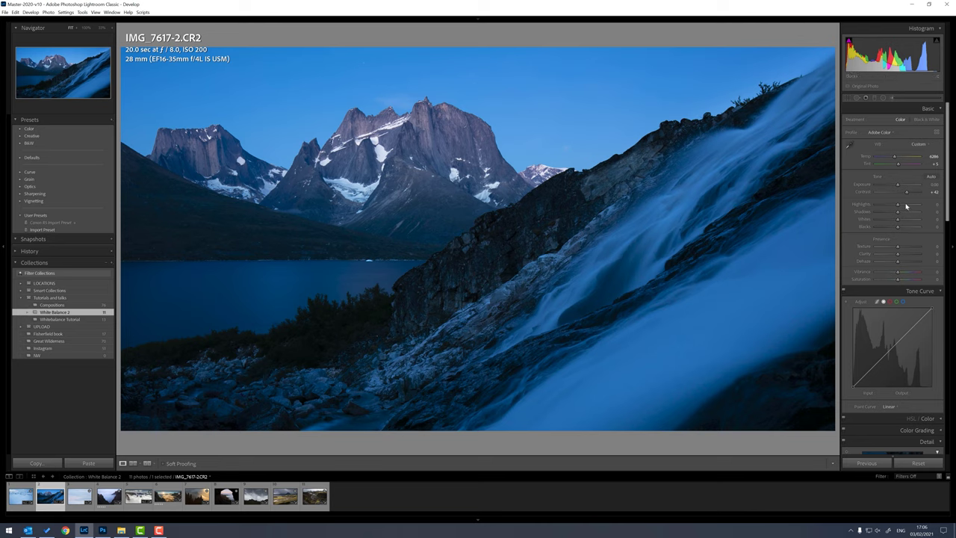
pyautogui.moveTo(898, 206); pyautogui.dragTo(901, 186)
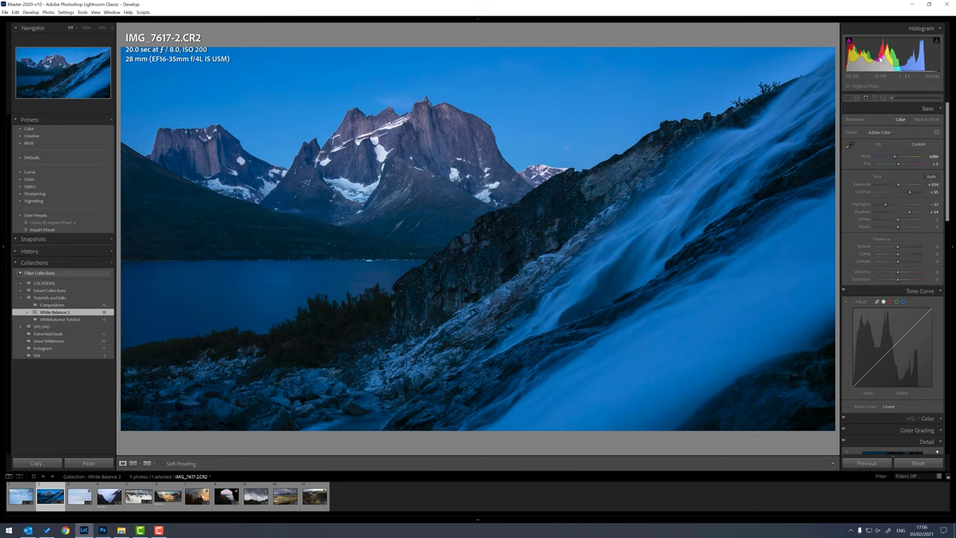
# - Add a second, wider graduated filter across the slope with slight extra warmth
pyautogui.click(875, 98)
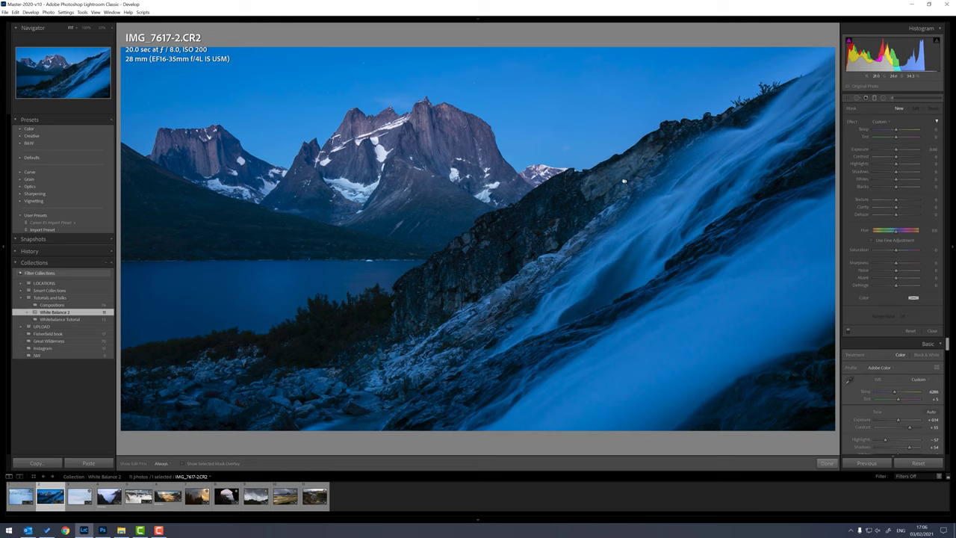
pyautogui.moveTo(623, 180); pyautogui.dragTo(625, 182)
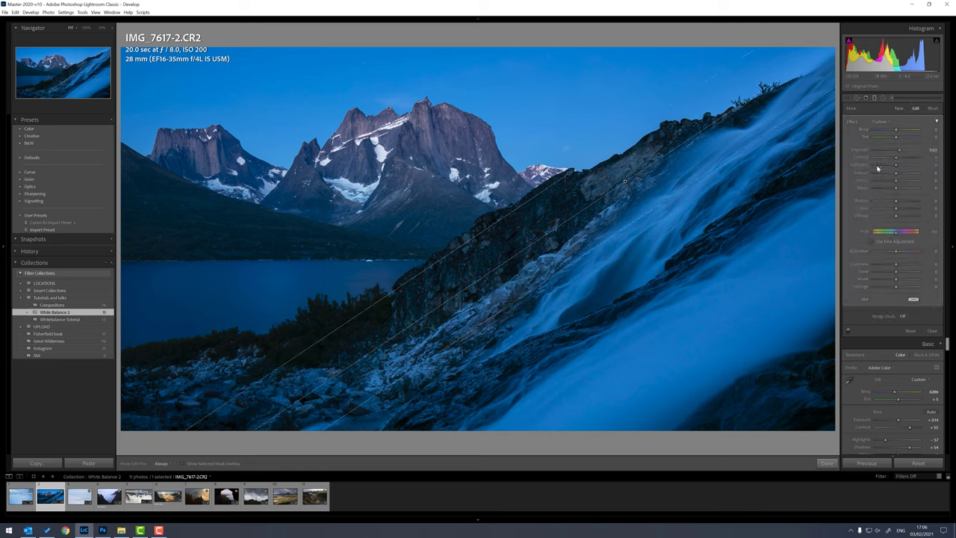
pyautogui.moveTo(712, 282); pyautogui.dragTo(674, 159)
pyautogui.moveTo(897, 132); pyautogui.dragTo(900, 131)
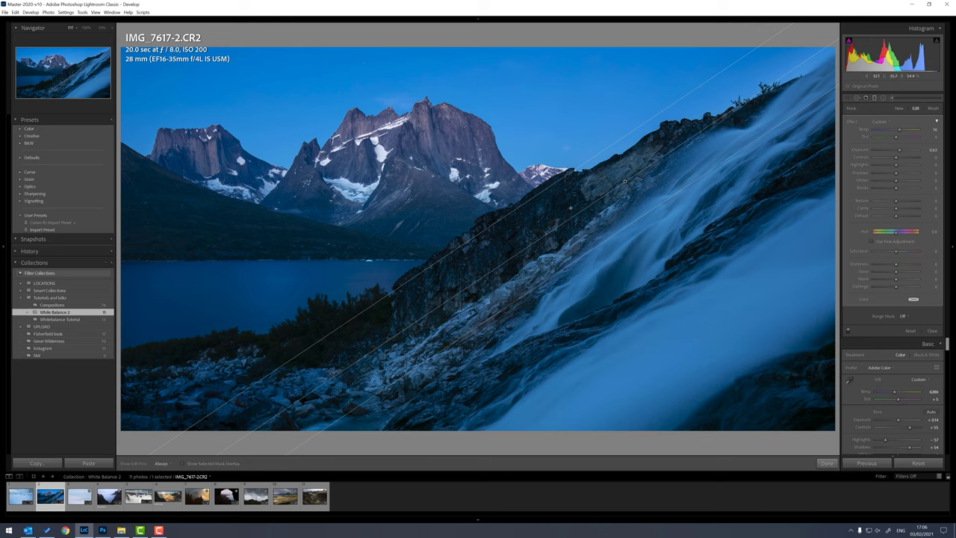
pyautogui.click(875, 100)
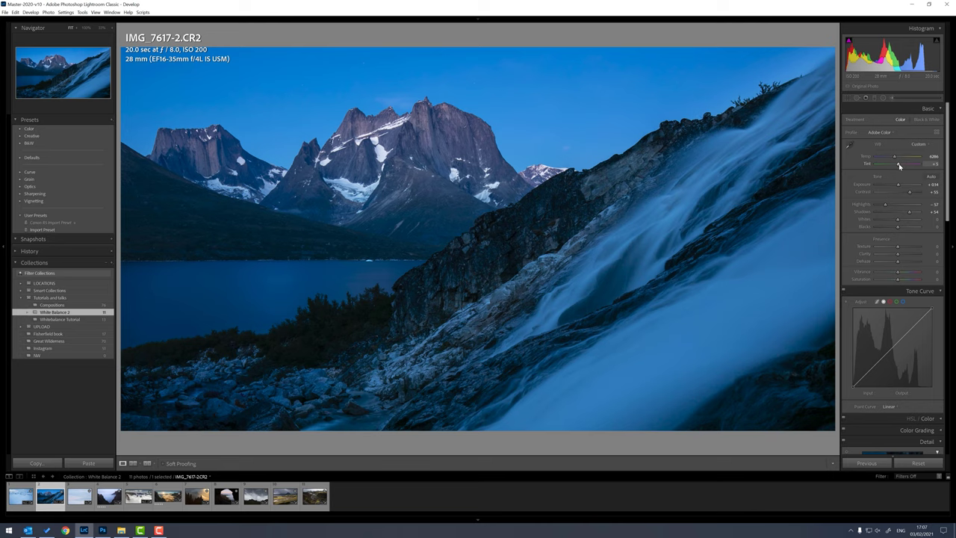
# - Reset Tint and nudge it up to +9
pyautogui.scroll(3, 900, 166)
pyautogui.scroll(2, 900, 166)
pyautogui.doubleClick(899, 166)
pyautogui.press('=')
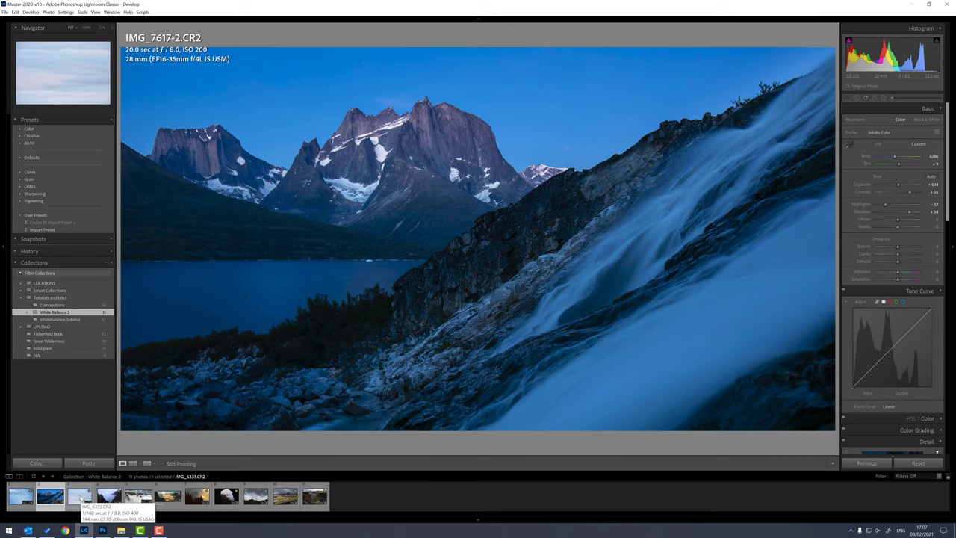
# - Open IMG_6335.CR2, darken its exposure and set contrast to about +87
pyautogui.click(79, 497)
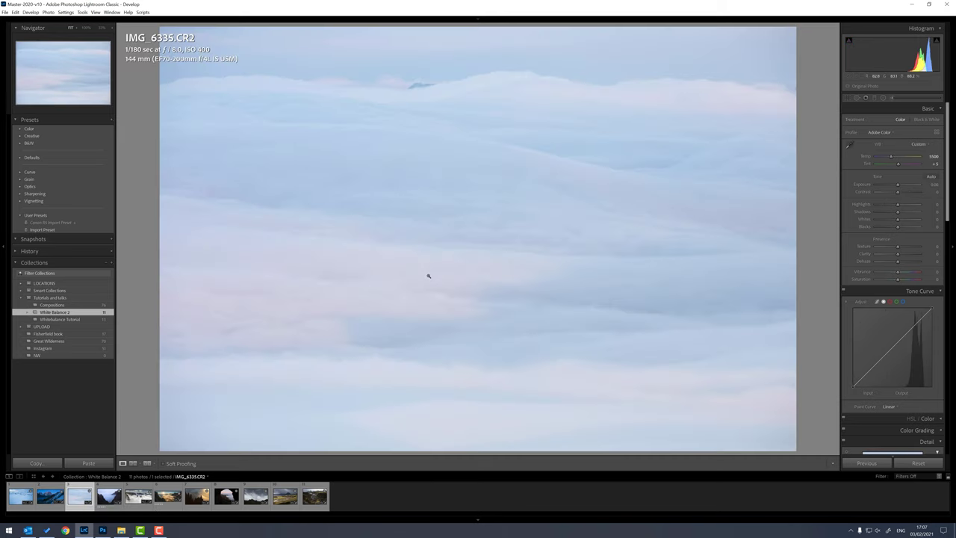
pyautogui.click(912, 193)
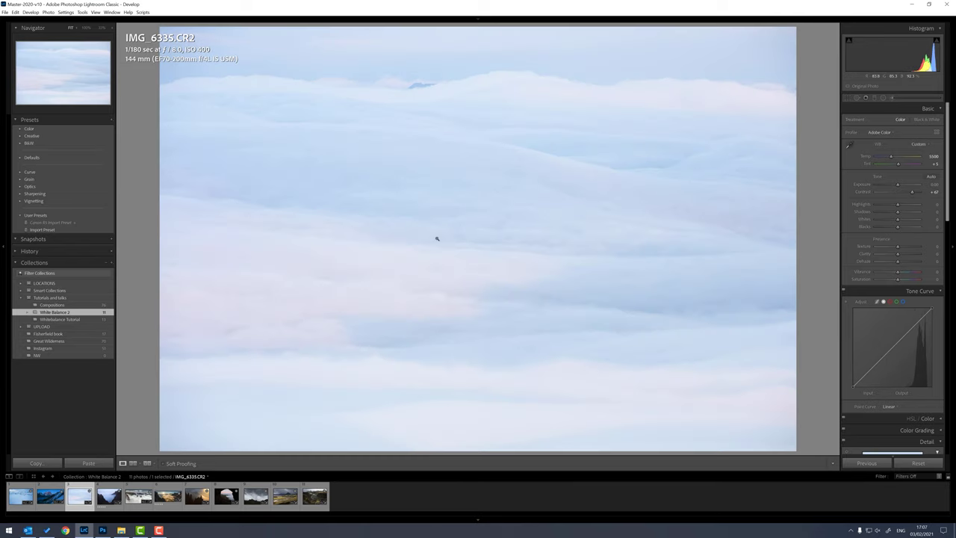
pyautogui.moveTo(897, 186); pyautogui.dragTo(892, 184)
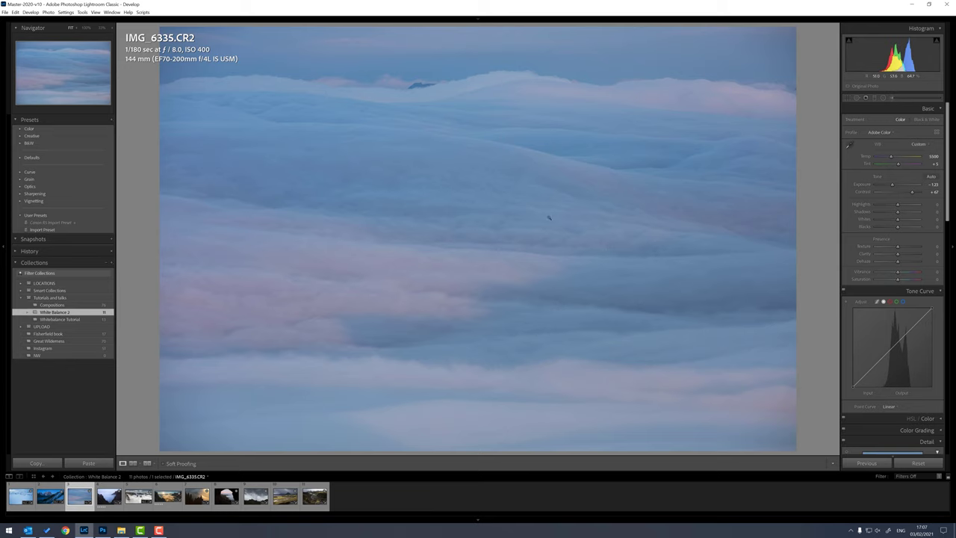
pyautogui.moveTo(917, 192); pyautogui.dragTo(917, 192)
# - Cool Temp to 4843, tint slightly magenta, ease exposure to −1.06, set tone-curve black point to 25
pyautogui.moveTo(891, 156); pyautogui.dragTo(893, 156)
pyautogui.moveTo(898, 165); pyautogui.dragTo(899, 165)
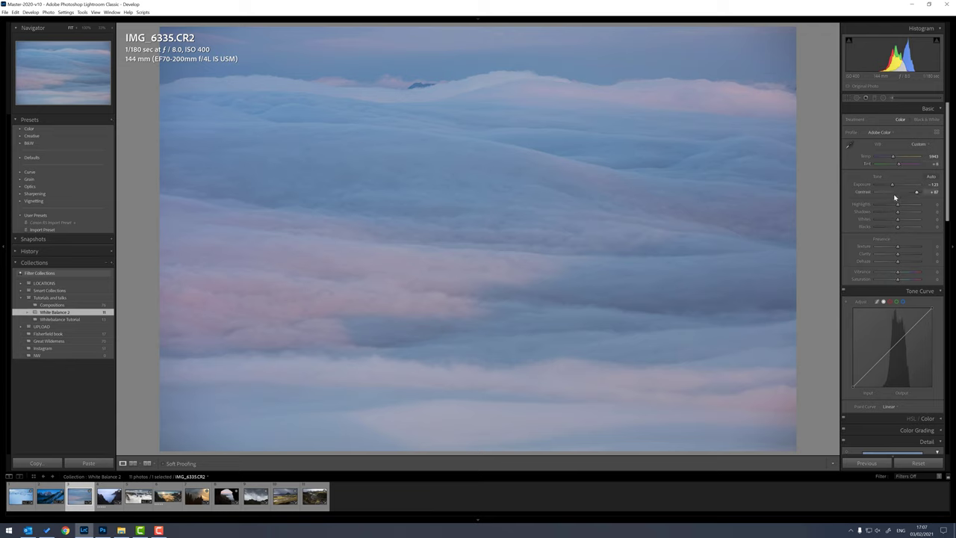
pyautogui.moveTo(895, 186); pyautogui.dragTo(894, 186)
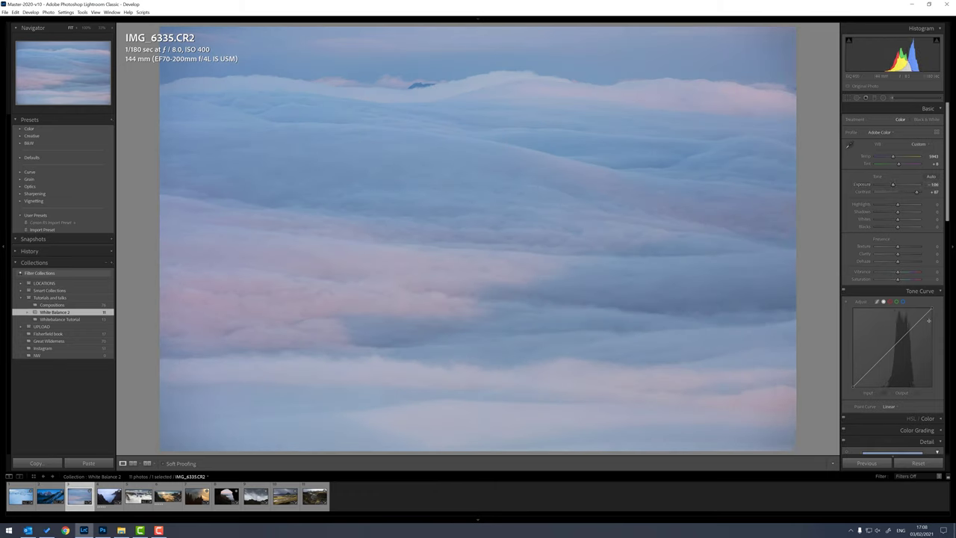
pyautogui.moveTo(931, 307); pyautogui.dragTo(924, 308)
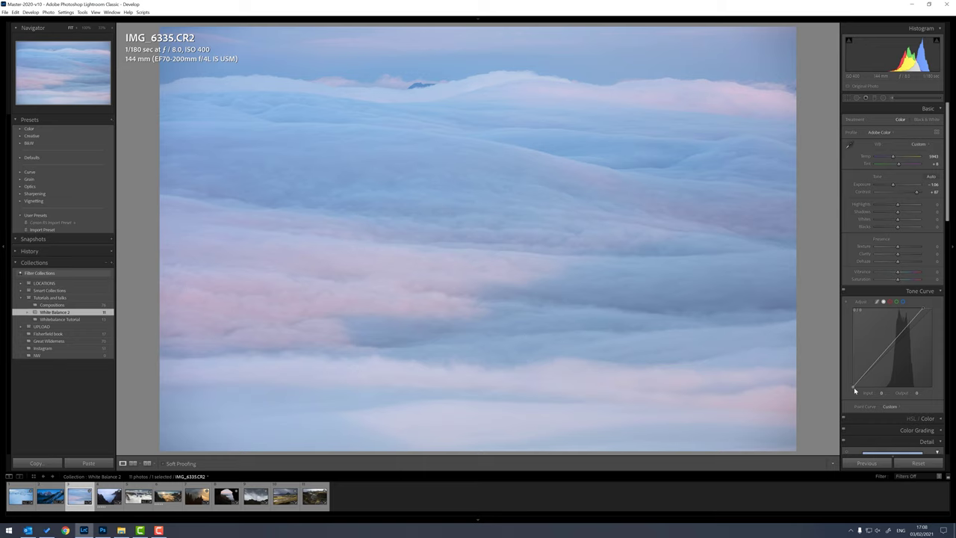
pyautogui.moveTo(854, 389); pyautogui.dragTo(859, 409)
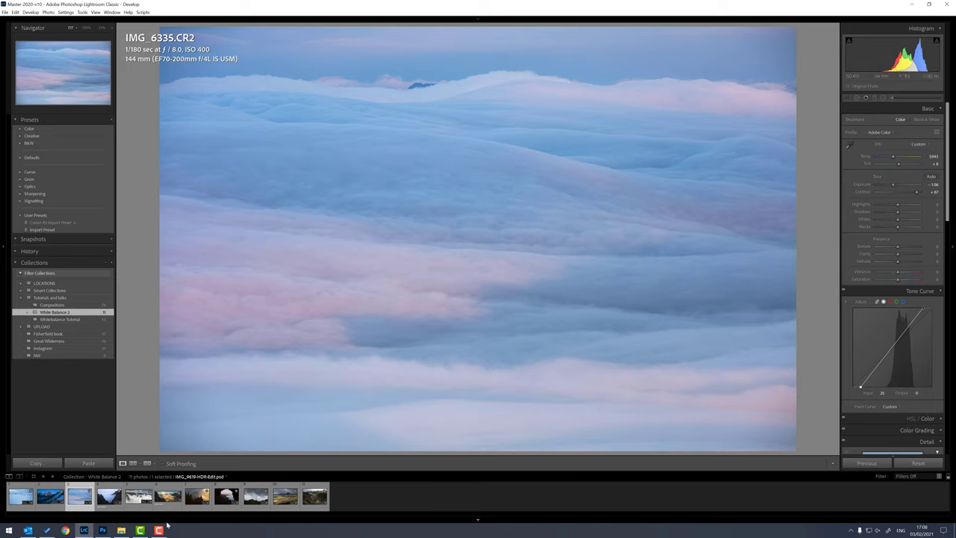
# - Open IMG_1534.CR2 and set its exposure to −0.31
pyautogui.click(108, 495)
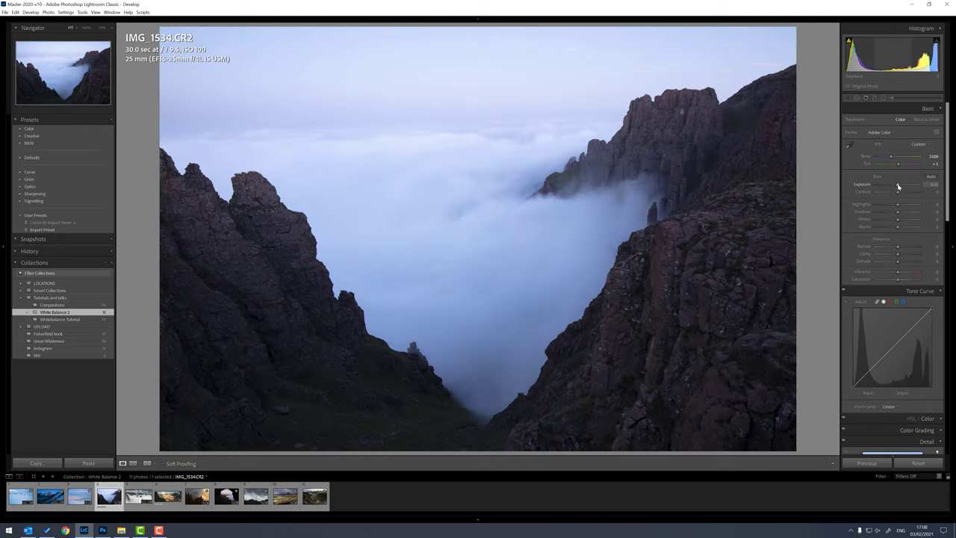
pyautogui.moveTo(898, 186); pyautogui.dragTo(893, 185)
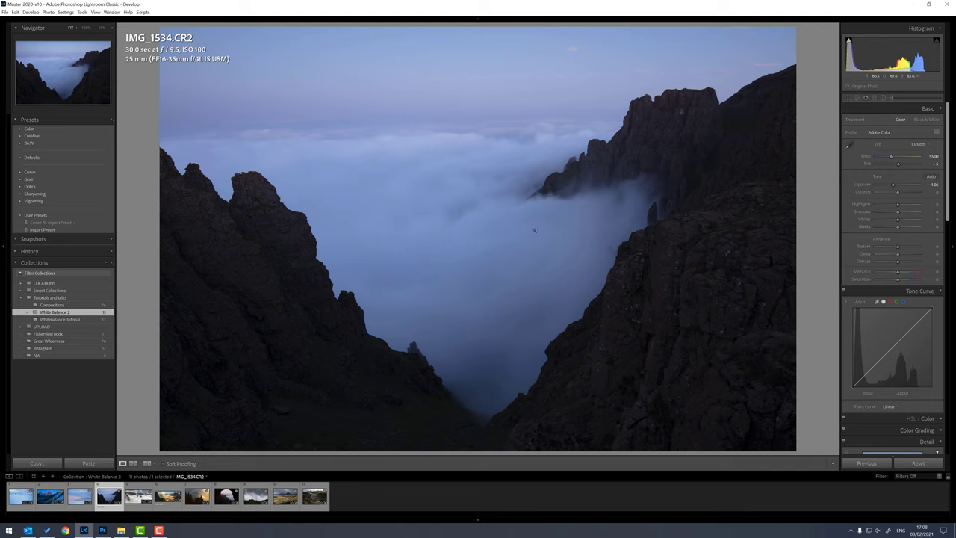
pyautogui.moveTo(896, 184); pyautogui.dragTo(900, 184)
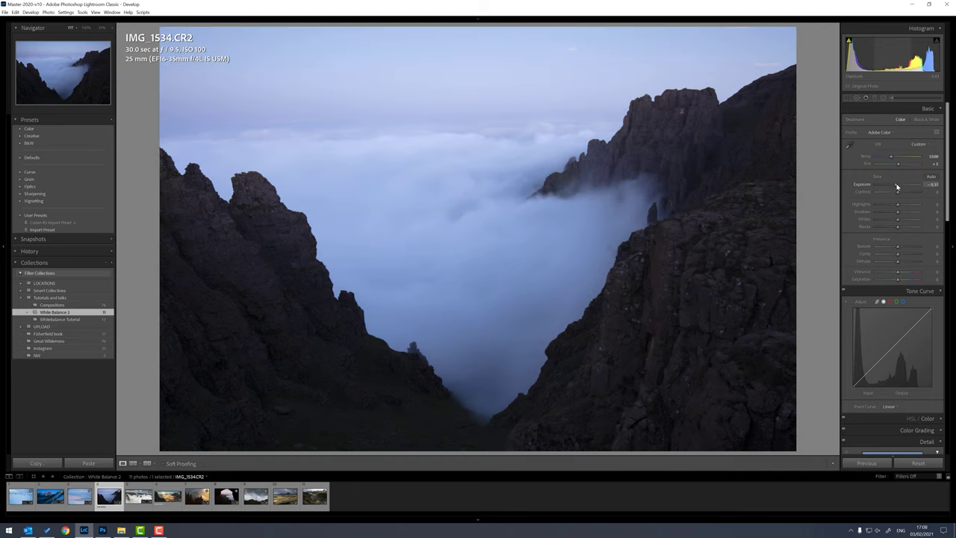
# - Paint an Adjustment Brush over the fog adding contrast and slight warmth
pyautogui.click(892, 98)
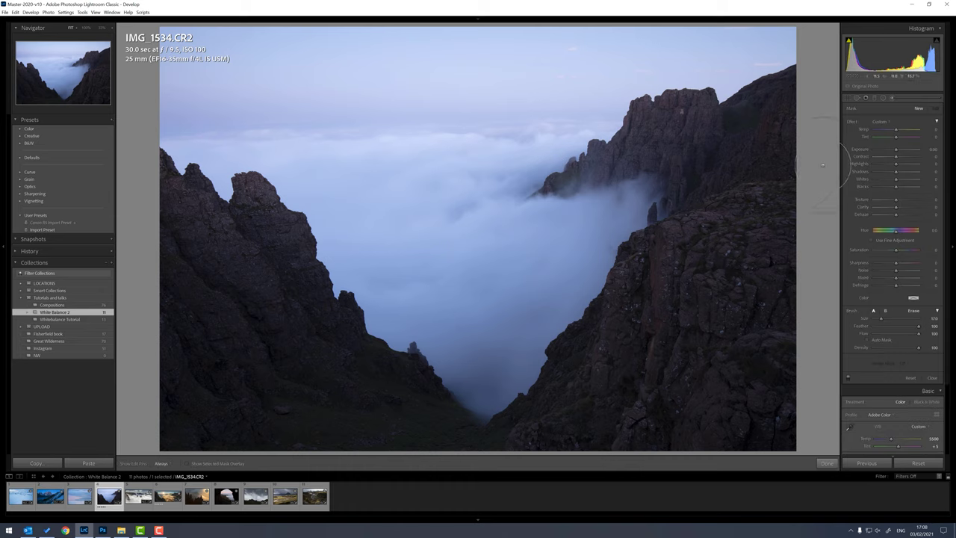
pyautogui.press('h')
pyautogui.moveTo(443, 183)
pyautogui.mouseDown()
pyautogui.moveTo(427, 202)
pyautogui.moveTo(505, 288)
pyautogui.moveTo(523, 254)
pyautogui.mouseUp()
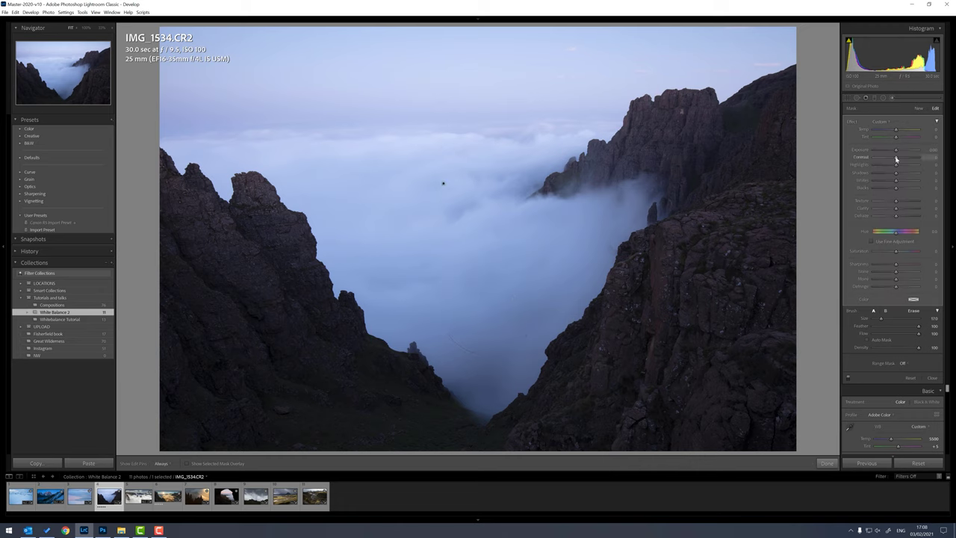
pyautogui.moveTo(897, 158); pyautogui.dragTo(922, 159)
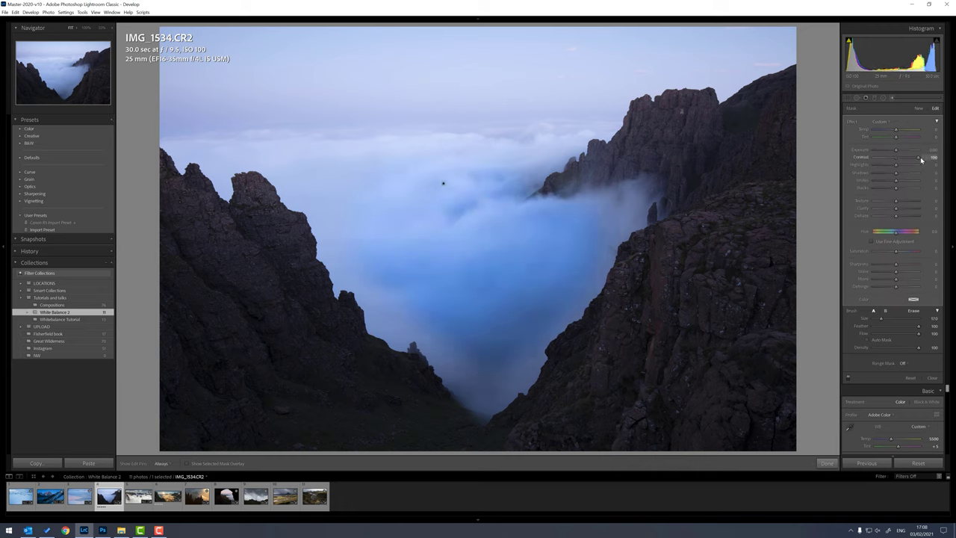
pyautogui.click(893, 97)
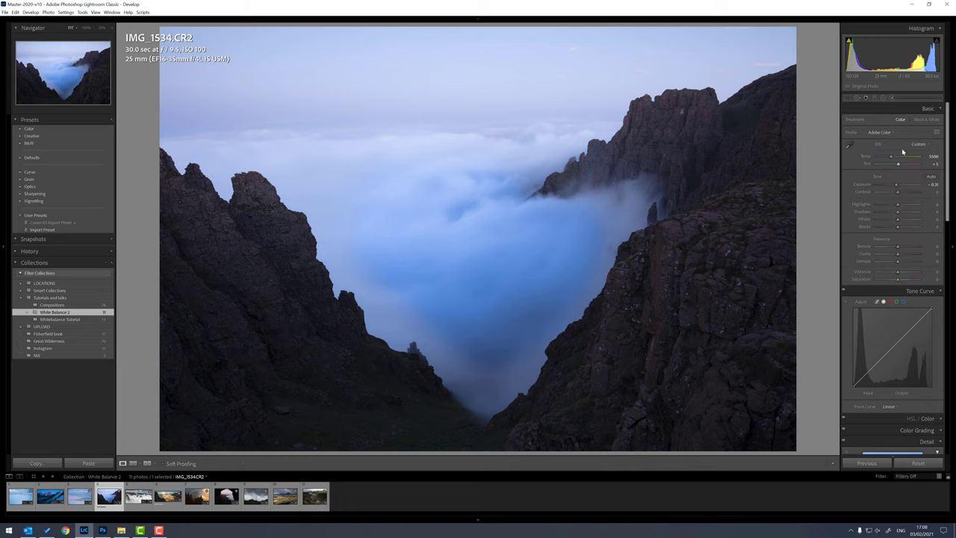
pyautogui.click(893, 99)
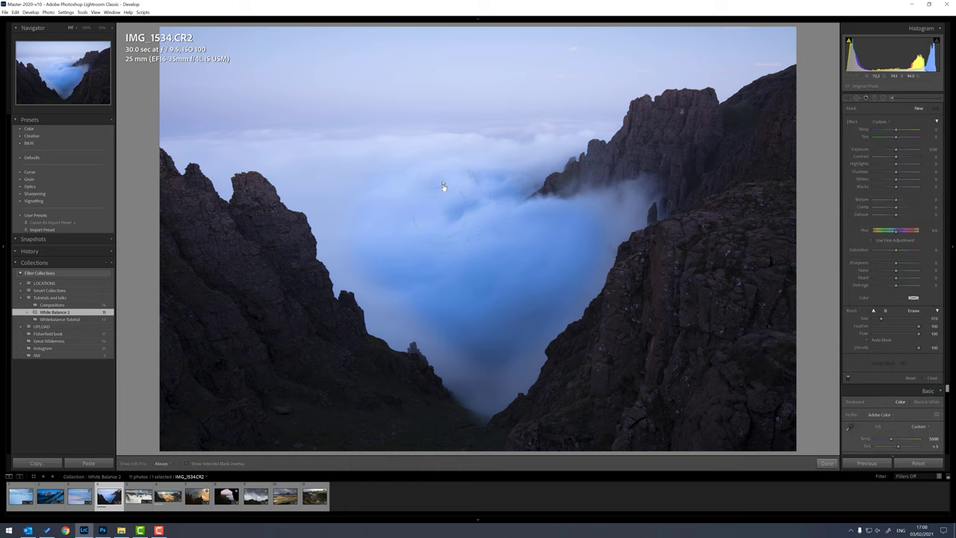
pyautogui.moveTo(443, 185)
pyautogui.mouseDown()
pyautogui.moveTo(508, 175)
pyautogui.moveTo(701, 186)
pyautogui.moveTo(430, 200)
pyautogui.moveTo(425, 217)
pyautogui.moveTo(491, 211)
pyautogui.moveTo(541, 253)
pyautogui.moveTo(426, 235)
pyautogui.mouseUp()
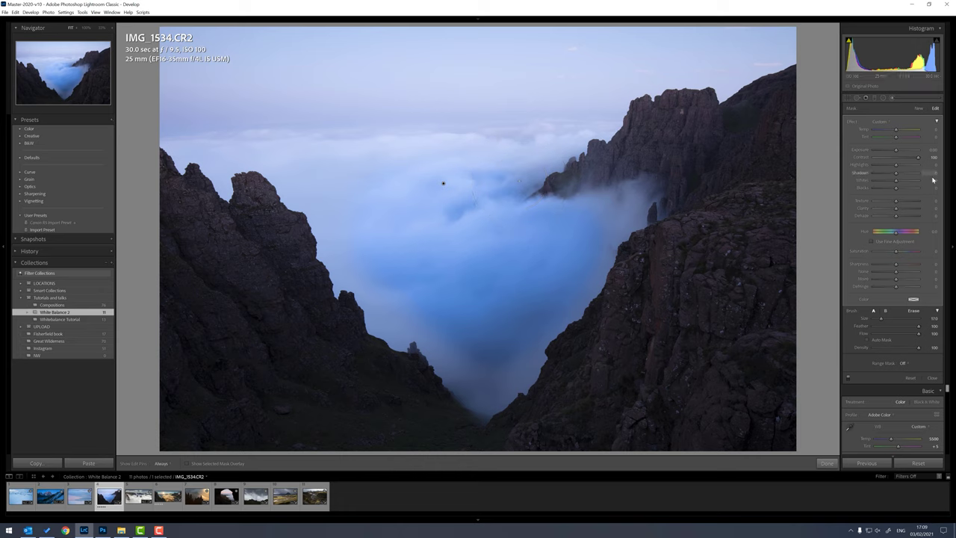
pyautogui.moveTo(896, 132); pyautogui.dragTo(900, 131)
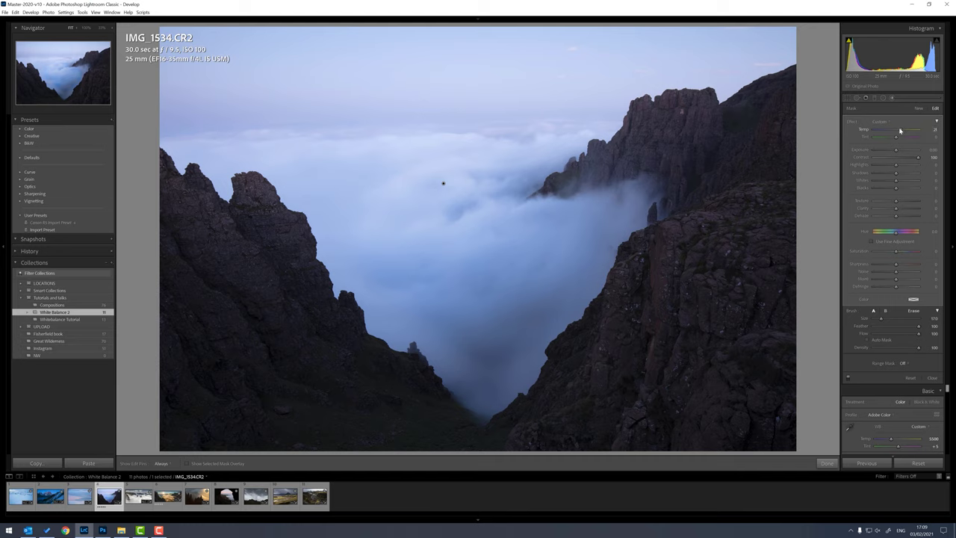
pyautogui.moveTo(900, 131)
pyautogui.mouseDown()
pyautogui.moveTo(914, 159)
pyautogui.moveTo(898, 132)
pyautogui.mouseUp()
# - Finish the brush adjustment and lower the photo's Highlights globally
pyautogui.press('m')
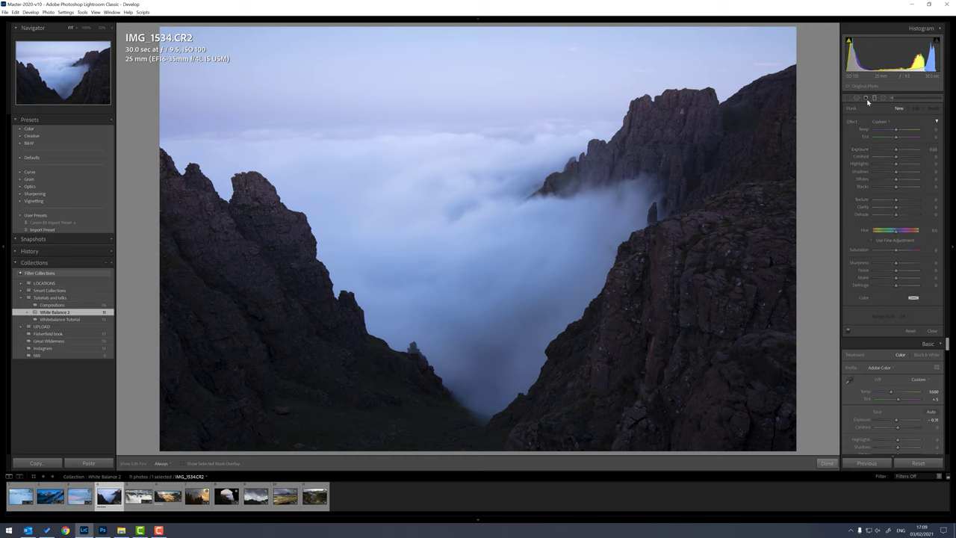
pyautogui.click(866, 100)
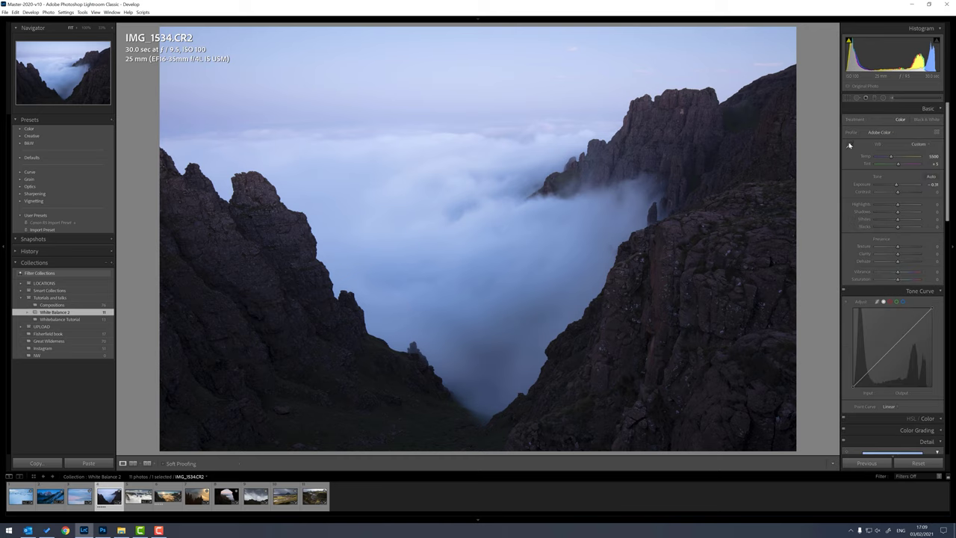
pyautogui.moveTo(897, 206)
pyautogui.mouseDown()
pyautogui.moveTo(887, 205)
pyautogui.moveTo(909, 212)
pyautogui.moveTo(901, 193)
pyautogui.mouseUp()
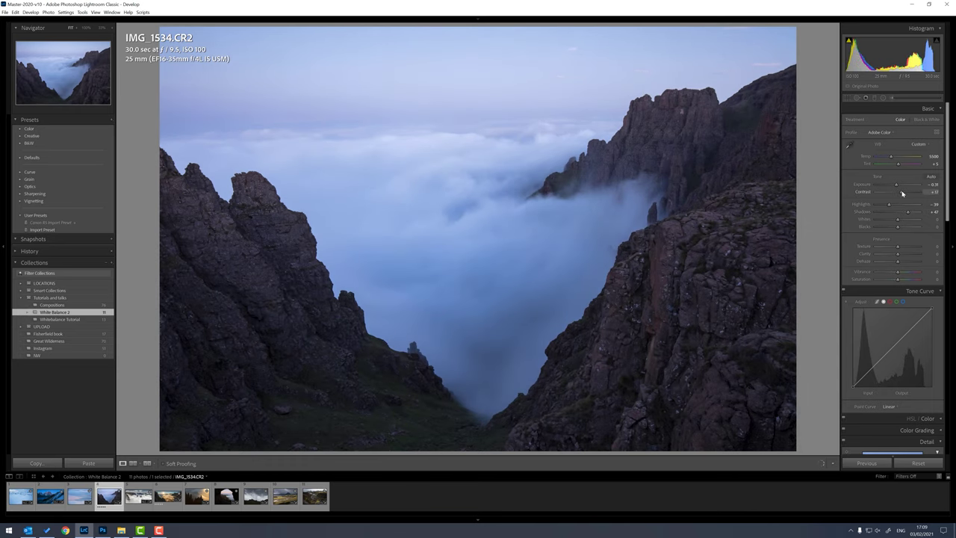
# - Darken the sky at the top with a graduated filter at Exposure −0.63
pyautogui.click(875, 97)
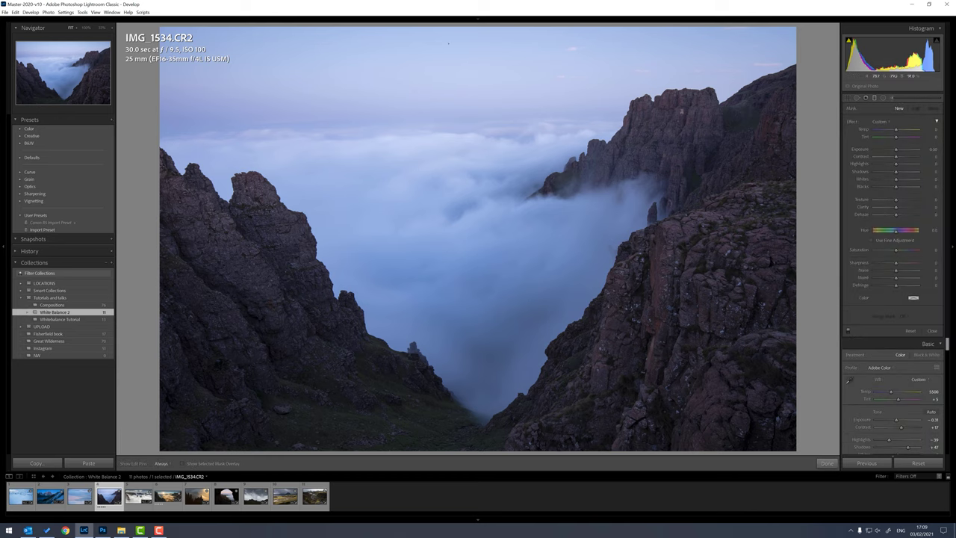
pyautogui.moveTo(451, 133); pyautogui.dragTo(450, 92)
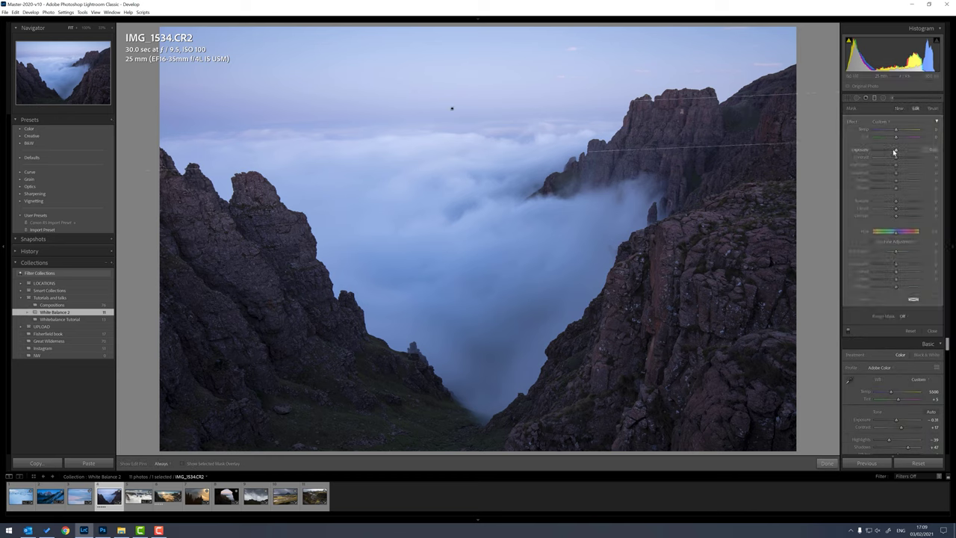
pyautogui.moveTo(897, 152); pyautogui.dragTo(892, 152)
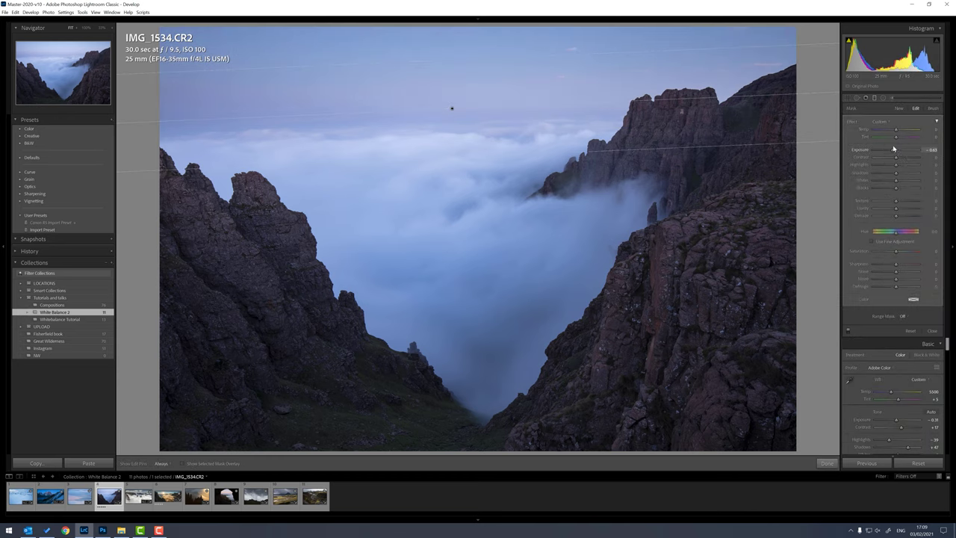
pyautogui.click(874, 98)
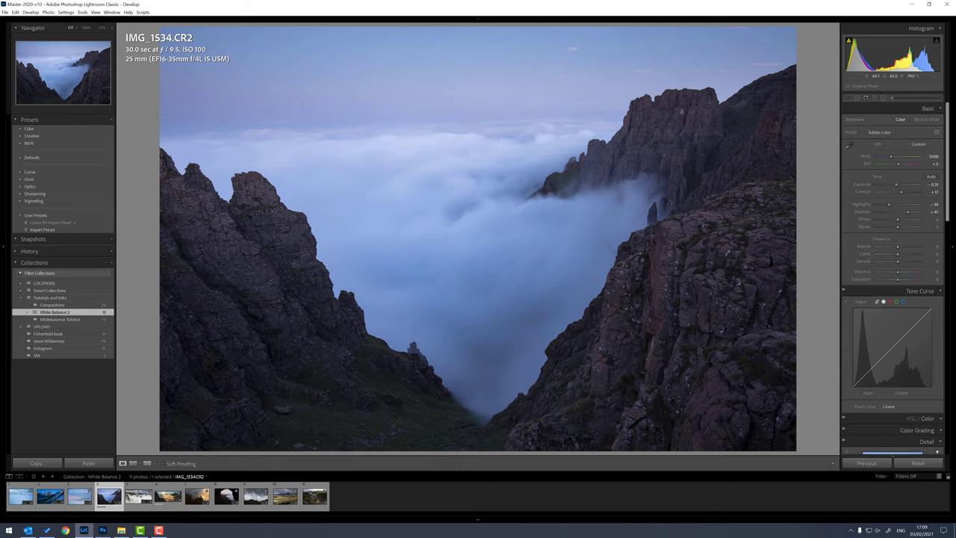
# - Straighten the photo with a slight crop rotation
pyautogui.press('r')
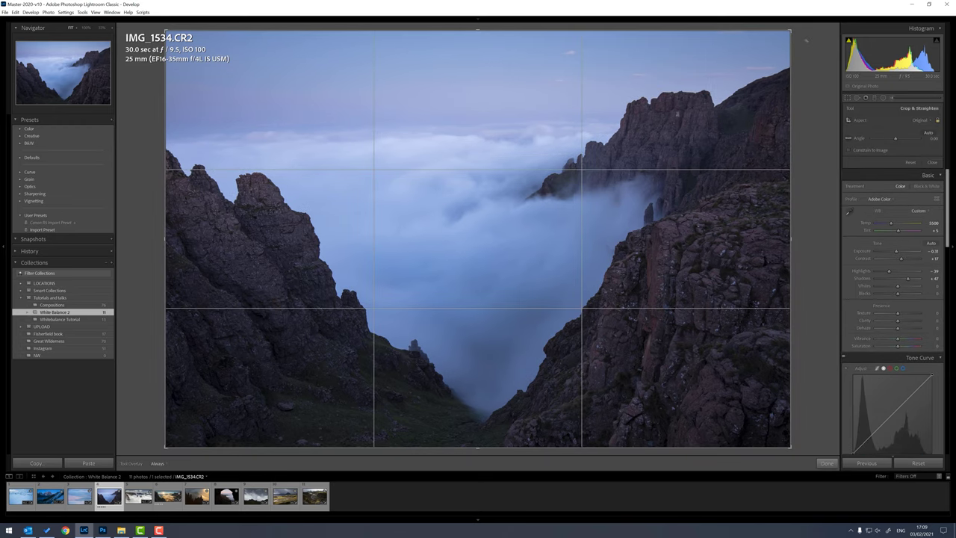
pyautogui.moveTo(805, 43); pyautogui.dragTo(801, 52)
pyautogui.press('r')
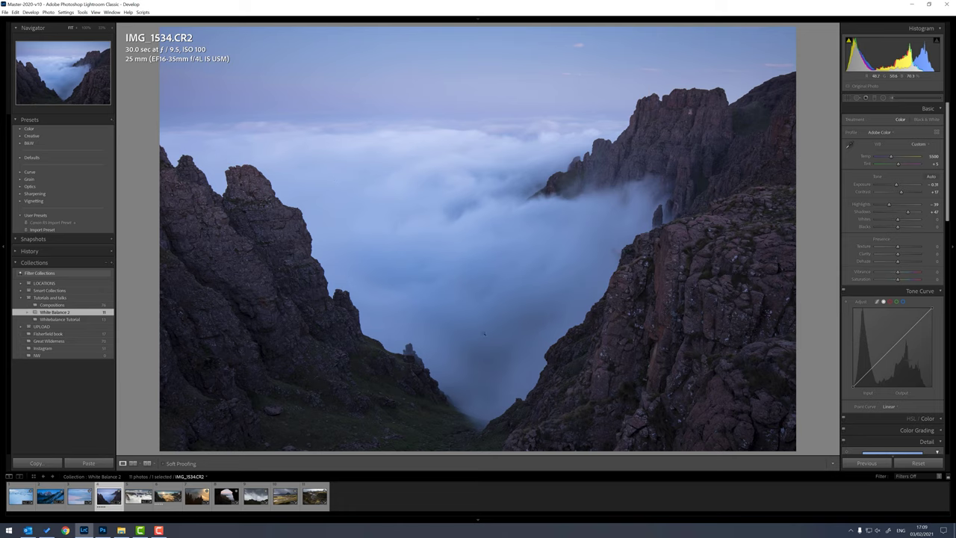
# - Open IMG_1588-Pano.dng and raise Saturation to +100
pyautogui.click(138, 497)
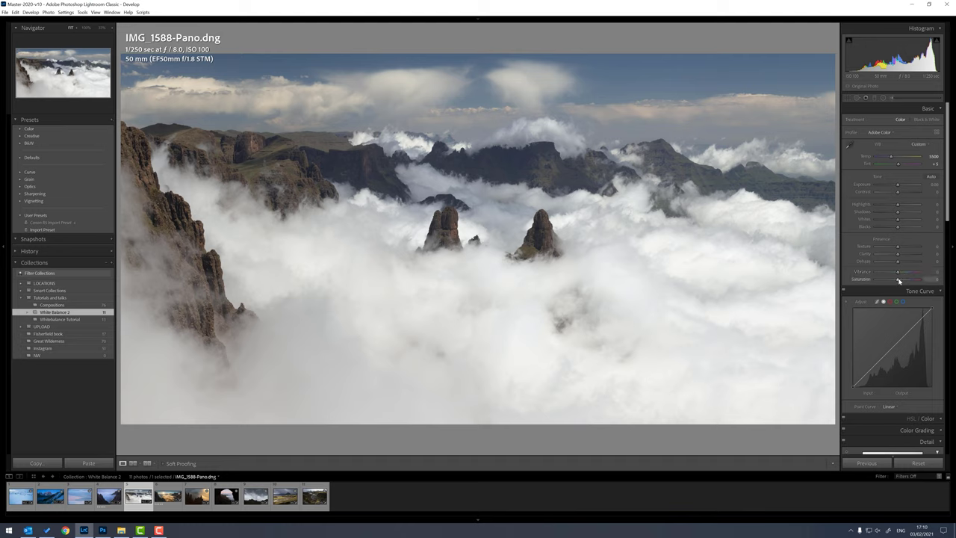
pyautogui.moveTo(911, 282); pyautogui.dragTo(924, 280)
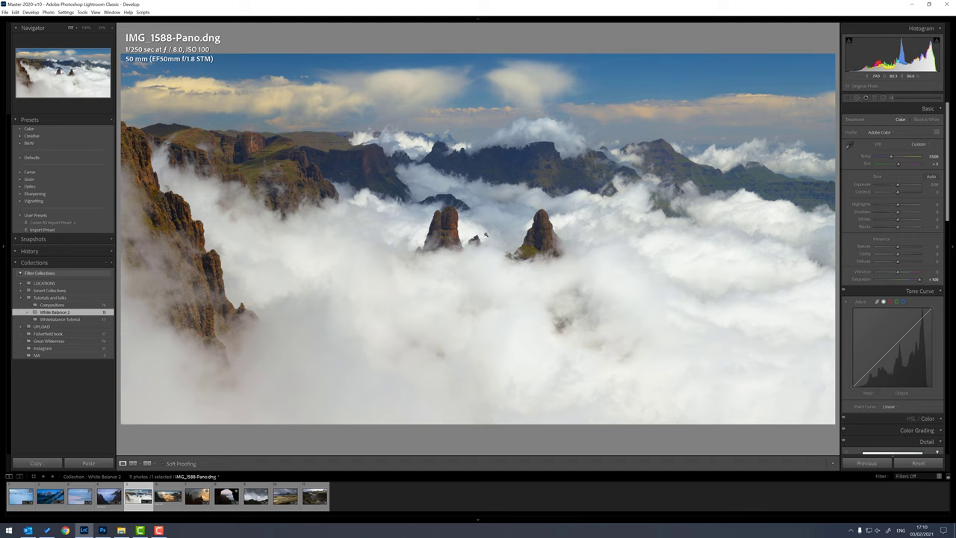
# - Reset Saturation, cool Temp to about 5262, then push Saturation back to +100
pyautogui.doubleClick(862, 281)
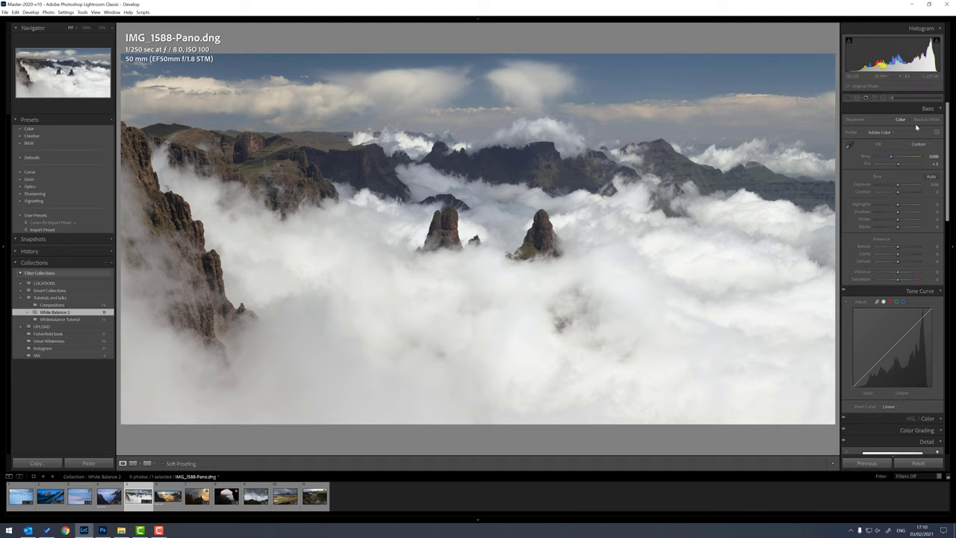
pyautogui.moveTo(890, 159); pyautogui.dragTo(890, 158)
pyautogui.moveTo(897, 280); pyautogui.dragTo(926, 281)
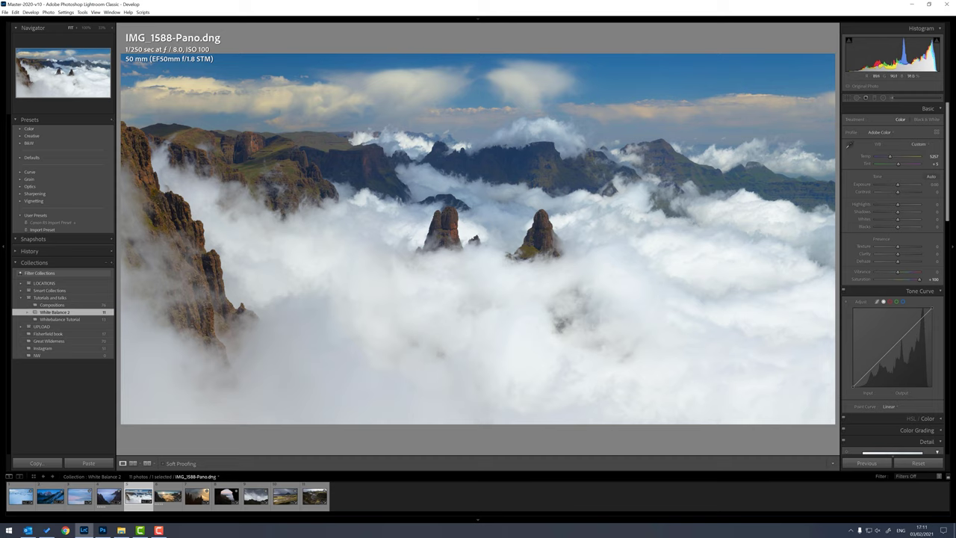
# - Add a graduated filter across the panorama with Temp −6 for slight cooling
pyautogui.click(879, 98)
pyautogui.moveTo(388, 187); pyautogui.dragTo(368, 244)
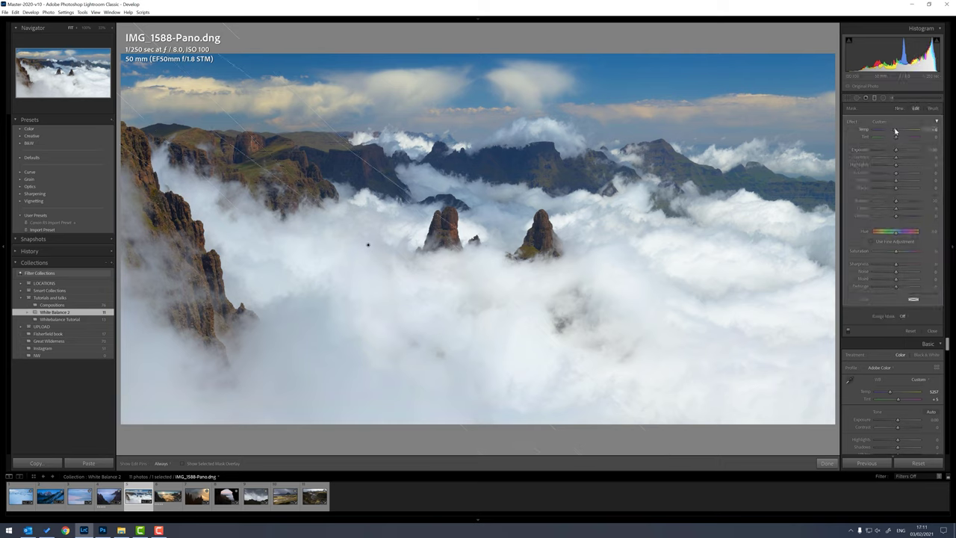
pyautogui.moveTo(895, 130); pyautogui.dragTo(894, 130)
pyautogui.moveTo(895, 132); pyautogui.dragTo(894, 133)
pyautogui.click(875, 98)
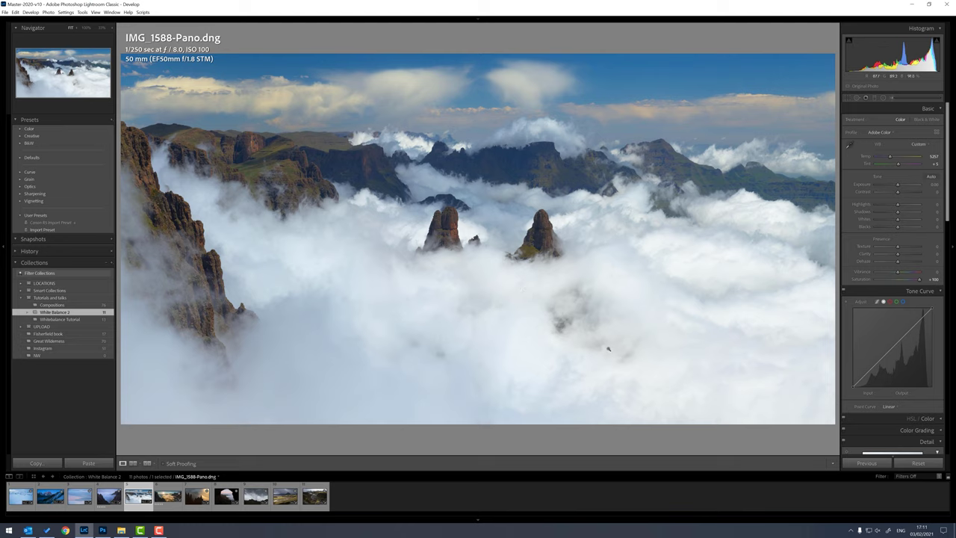
# - Paint an Adjustment Brush stroke onto the lower clouds
pyautogui.press('k')
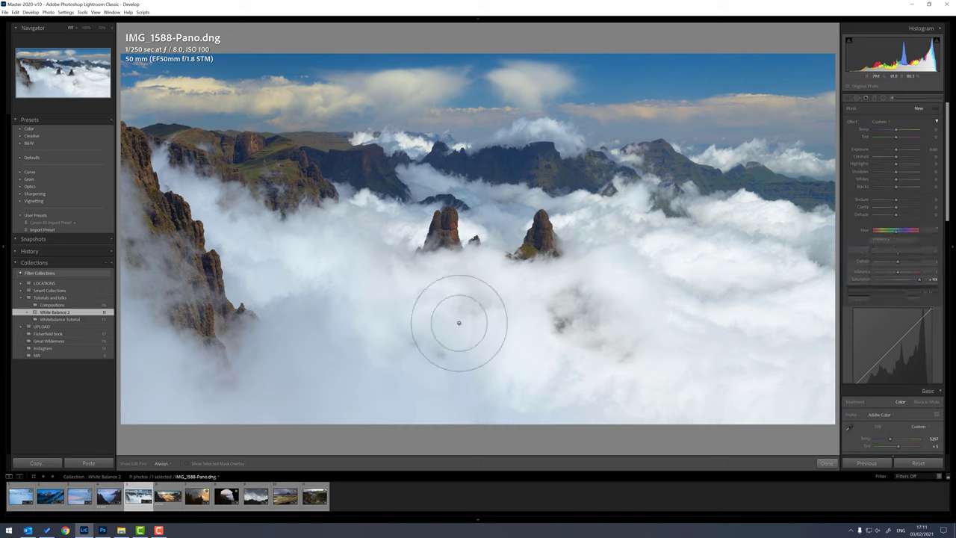
pyautogui.moveTo(466, 281)
pyautogui.mouseDown()
pyautogui.moveTo(558, 290)
pyautogui.moveTo(591, 330)
pyautogui.moveTo(584, 306)
pyautogui.moveTo(549, 299)
pyautogui.mouseUp()
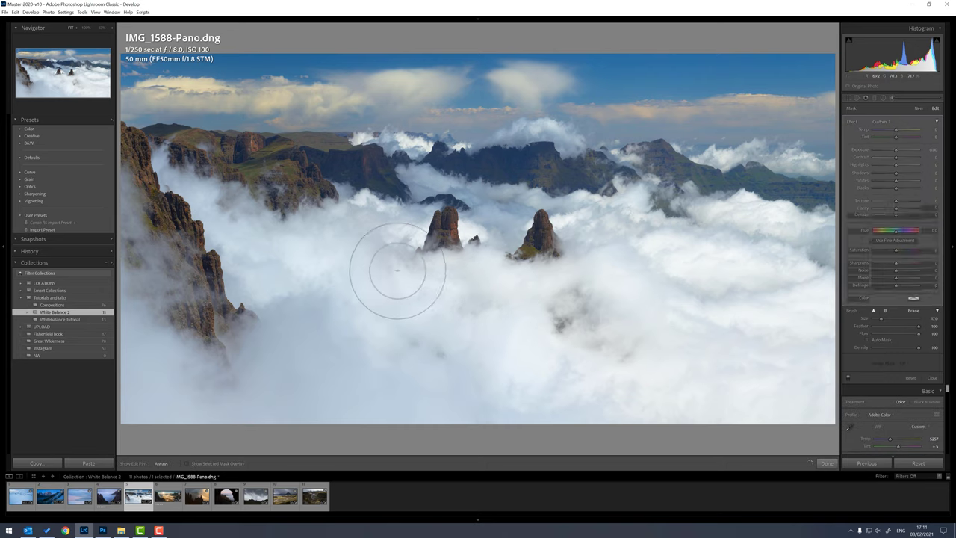
pyautogui.press('h')
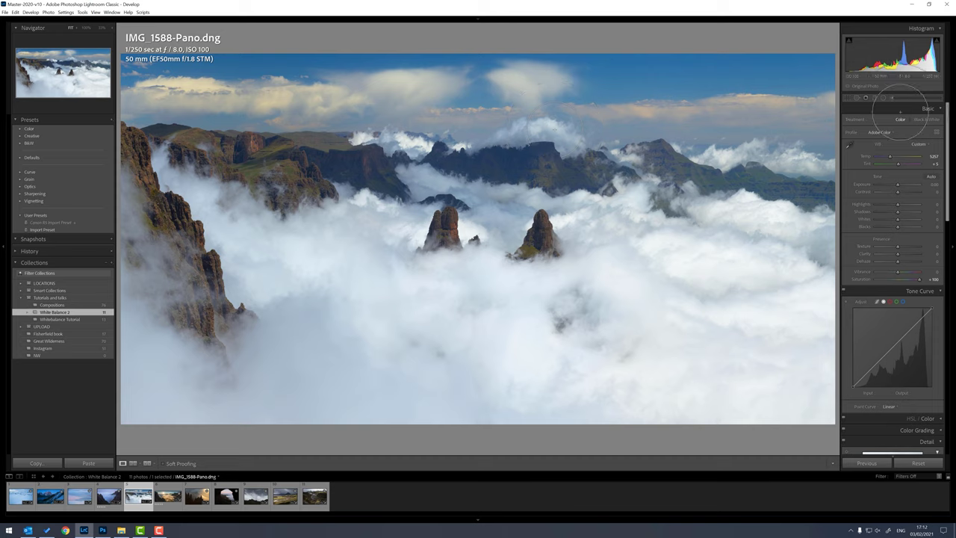
# - Lay a graduated filter across the mountains and sky, cooling its temperature and lowering its saturation
pyautogui.click(874, 98)
pyautogui.moveTo(474, 142); pyautogui.dragTo(473, 164)
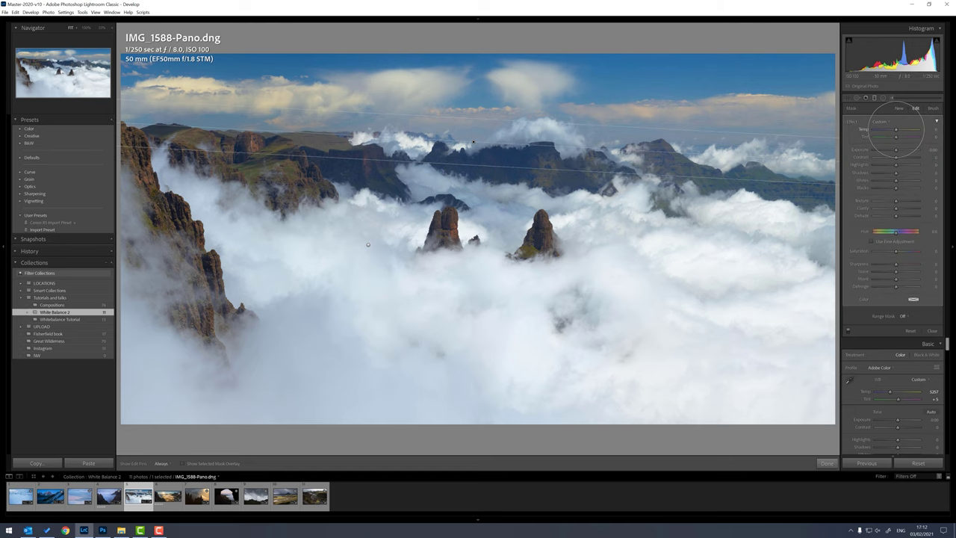
pyautogui.moveTo(896, 130); pyautogui.dragTo(886, 129)
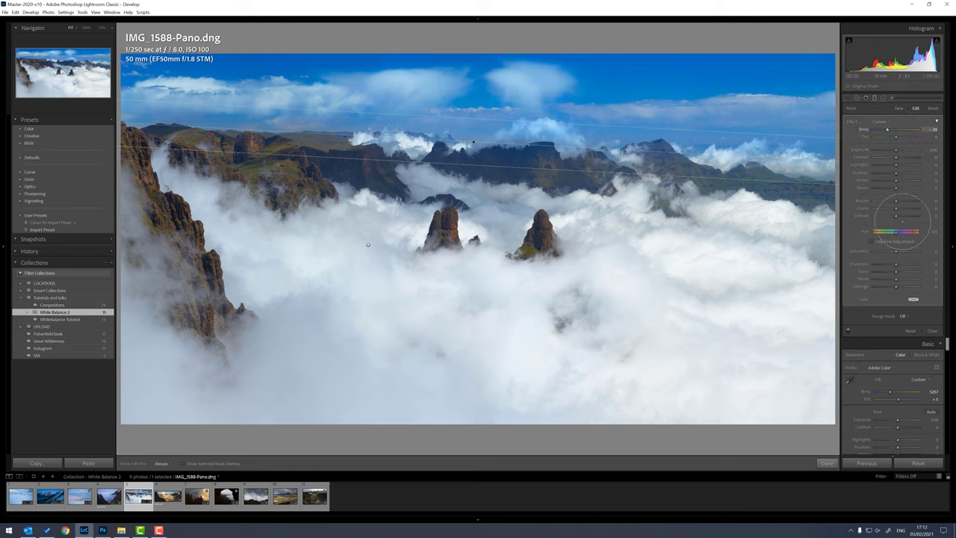
pyautogui.moveTo(895, 251); pyautogui.dragTo(889, 250)
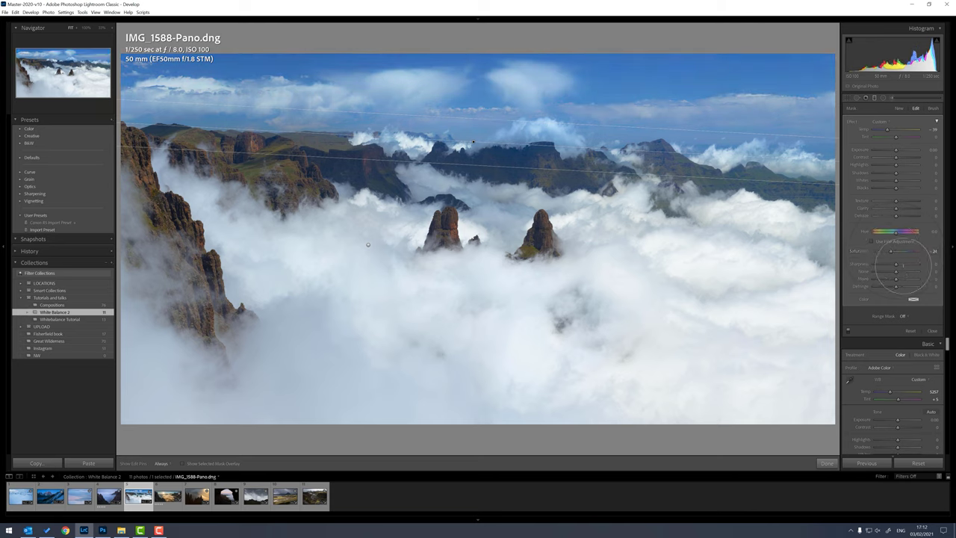
pyautogui.click(874, 98)
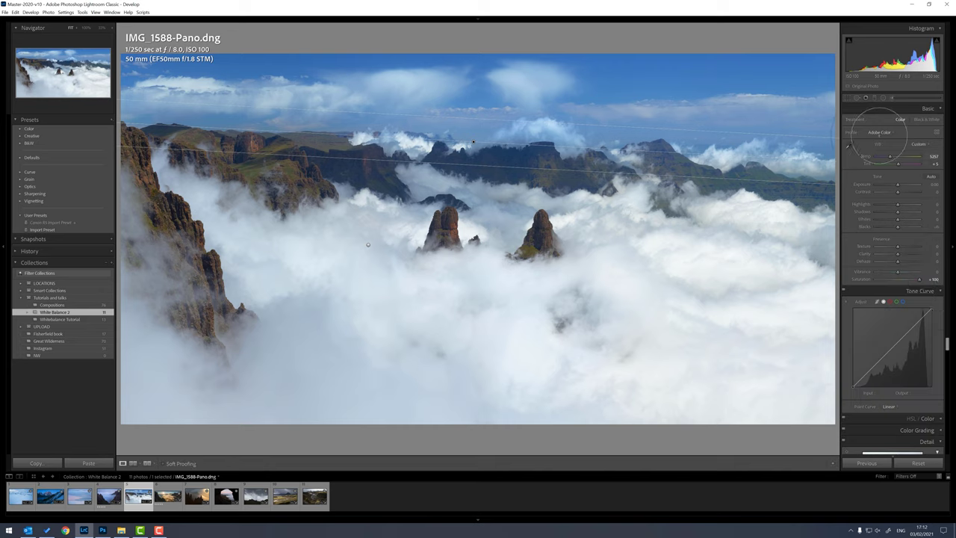
pyautogui.click(861, 279)
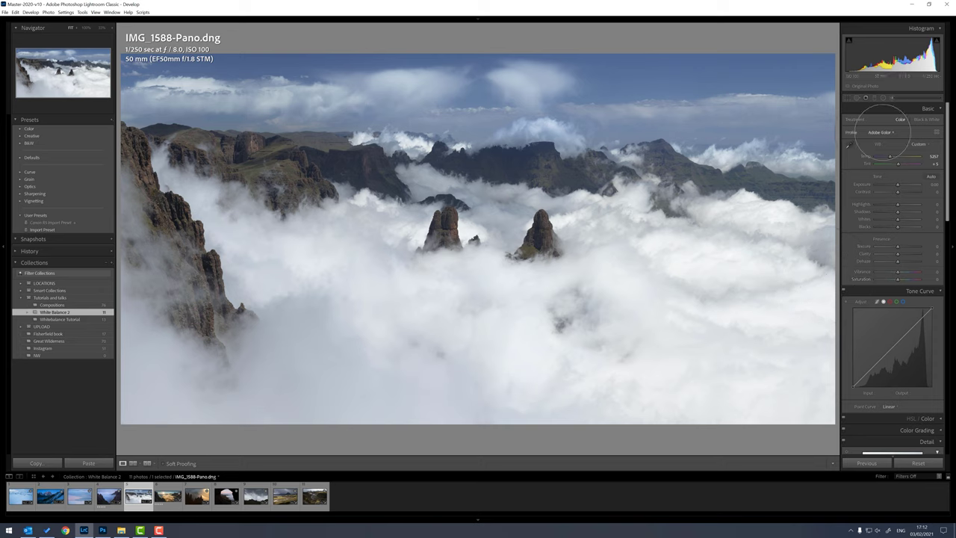
# - Nudge the sky graduated filter higher and give it contrast 15 and exposure 0.40
pyautogui.click(883, 97)
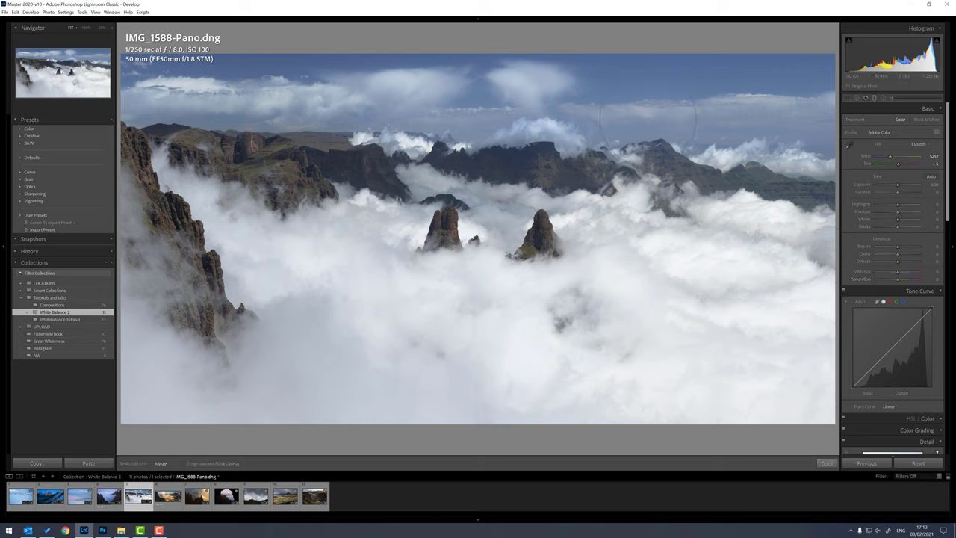
pyautogui.click(473, 142)
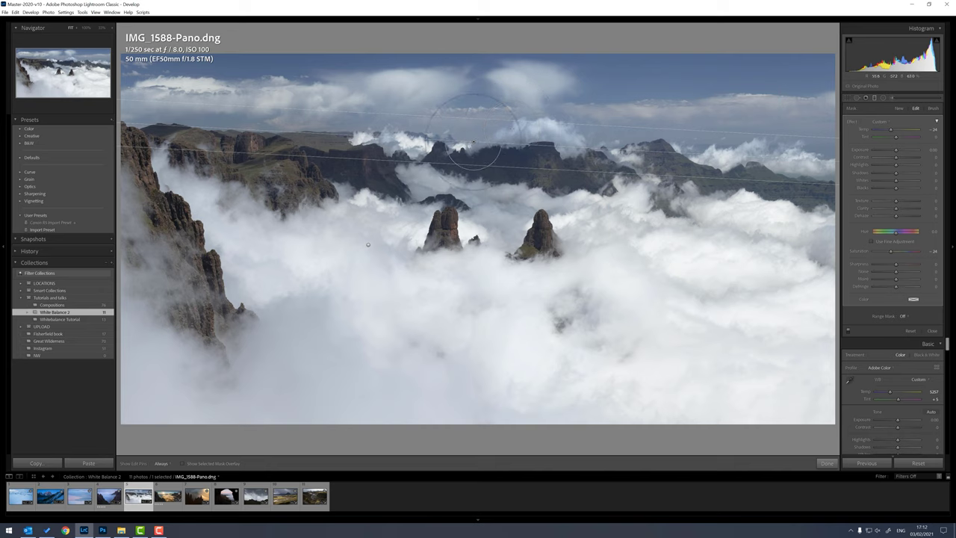
pyautogui.moveTo(473, 142); pyautogui.dragTo(475, 127)
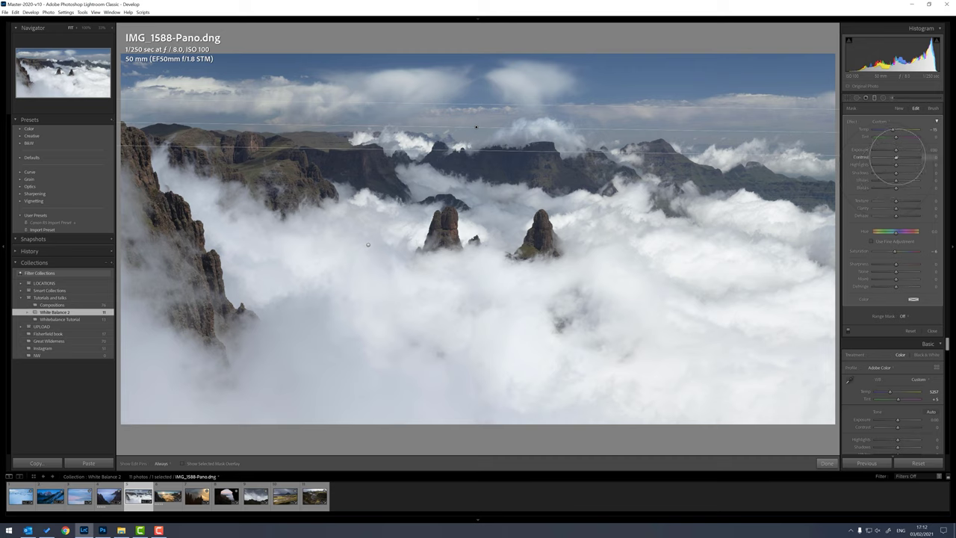
pyautogui.moveTo(896, 157); pyautogui.dragTo(902, 158)
pyautogui.moveTo(897, 150); pyautogui.dragTo(901, 149)
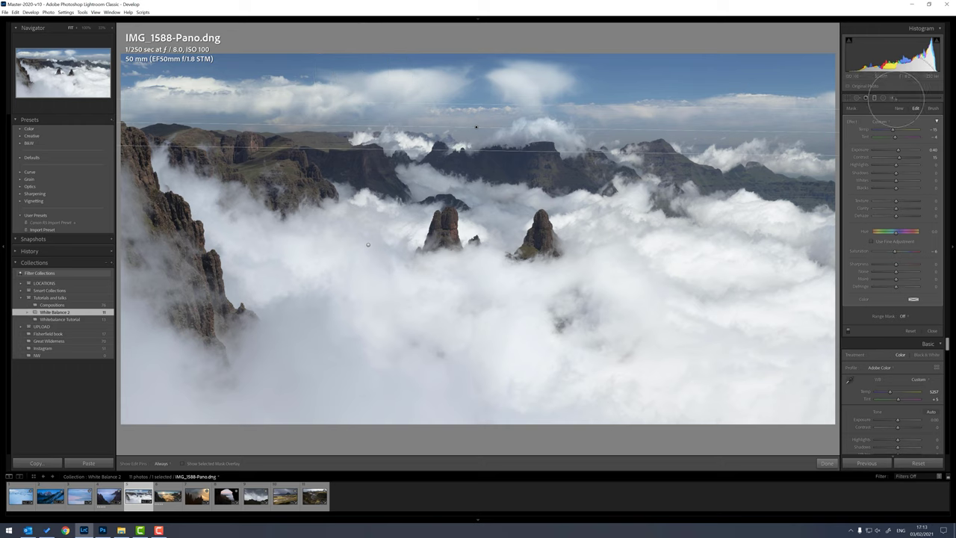
# - Adjust the panorama's global shadows, lower the graduated sky's exposure, then open IMG_9619-HDR-Edit.psd
pyautogui.click(866, 97)
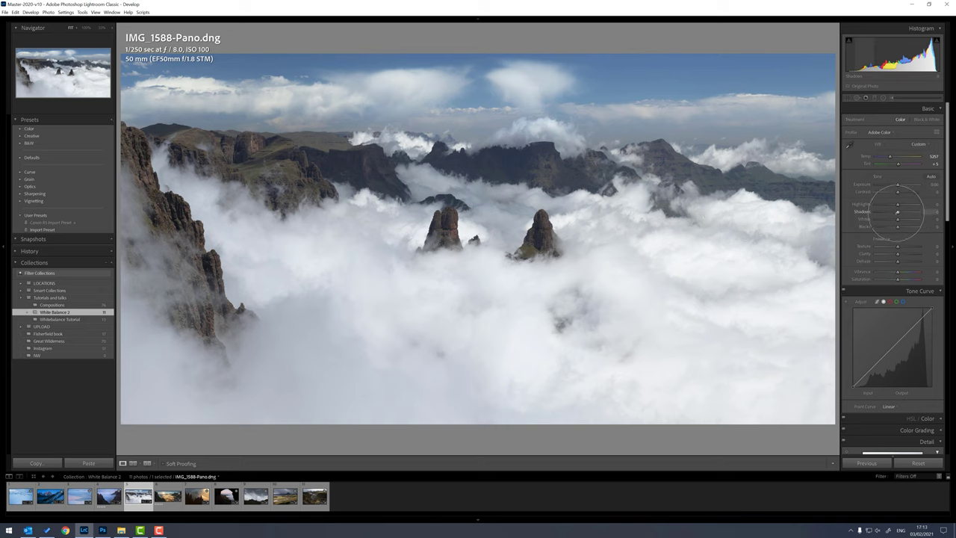
pyautogui.moveTo(898, 211); pyautogui.dragTo(906, 192)
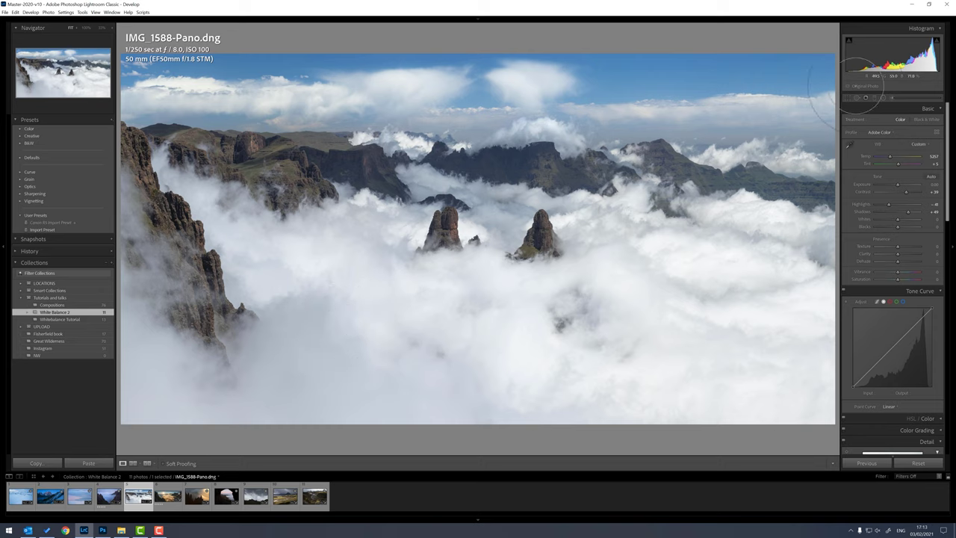
pyautogui.click(875, 97)
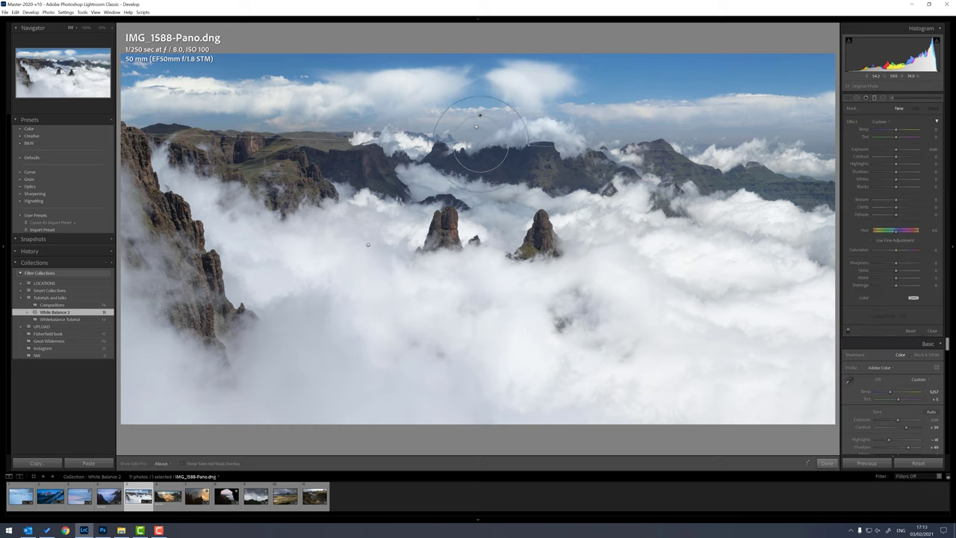
pyautogui.click(479, 115)
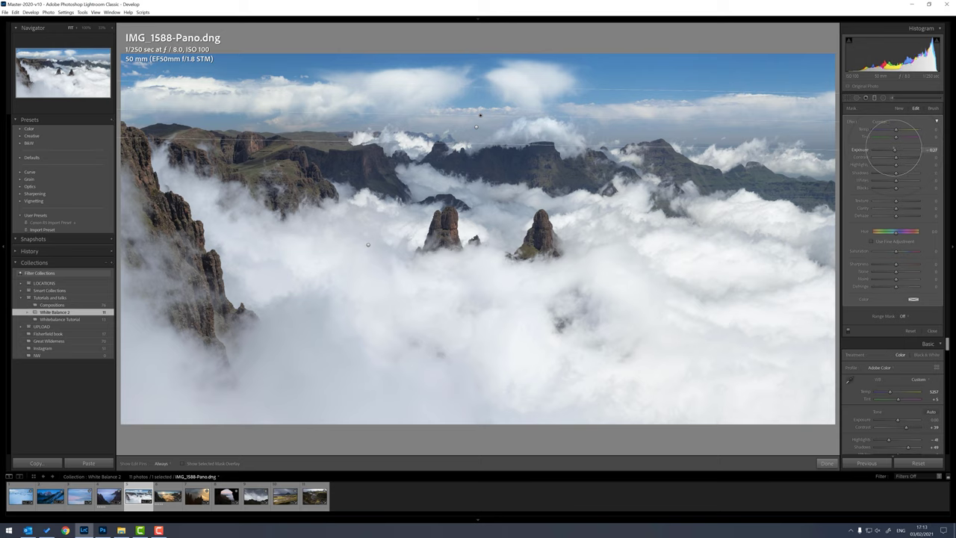
pyautogui.moveTo(894, 149); pyautogui.dragTo(892, 149)
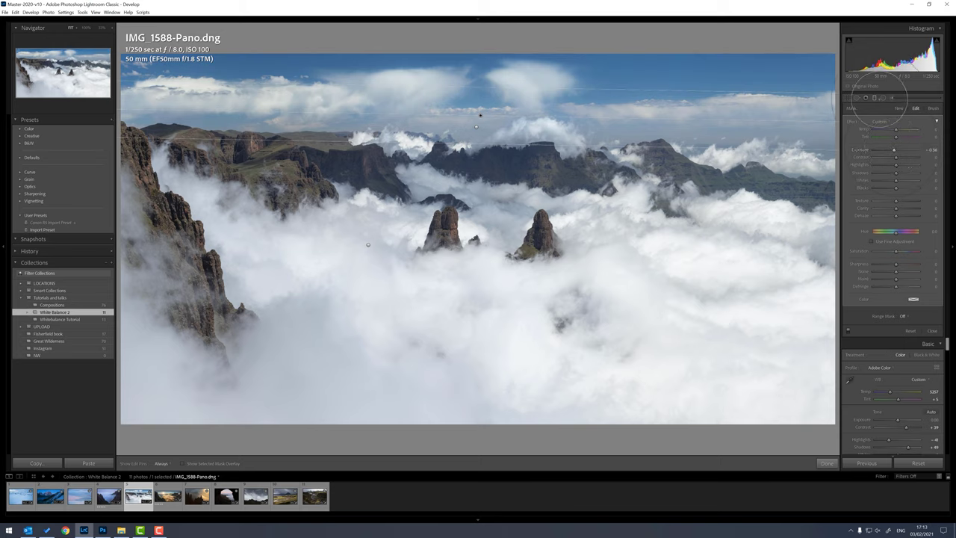
pyautogui.press('m')
pyautogui.click(169, 497)
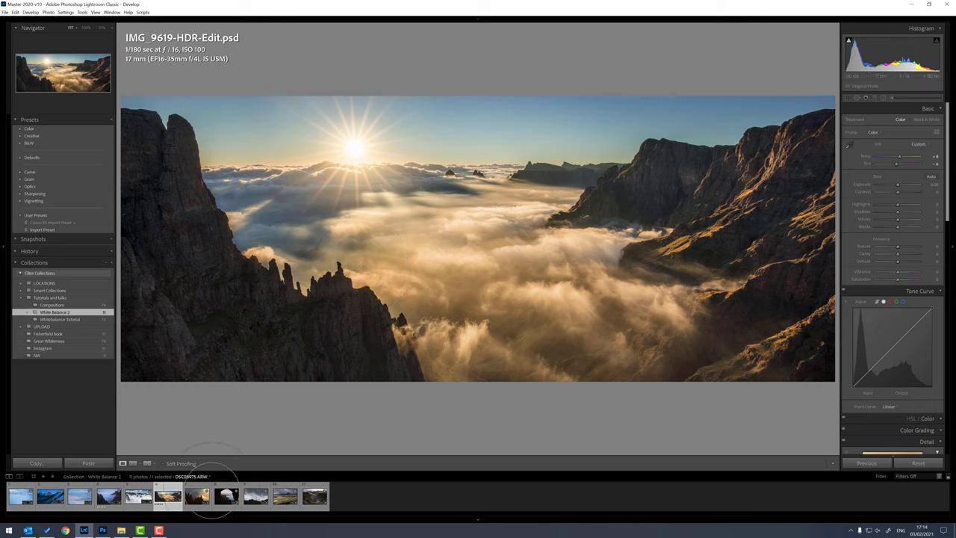
# - Open IMG_9606.CR2, the silhouetted rock spires against golden misty clouds
pyautogui.click(198, 495)
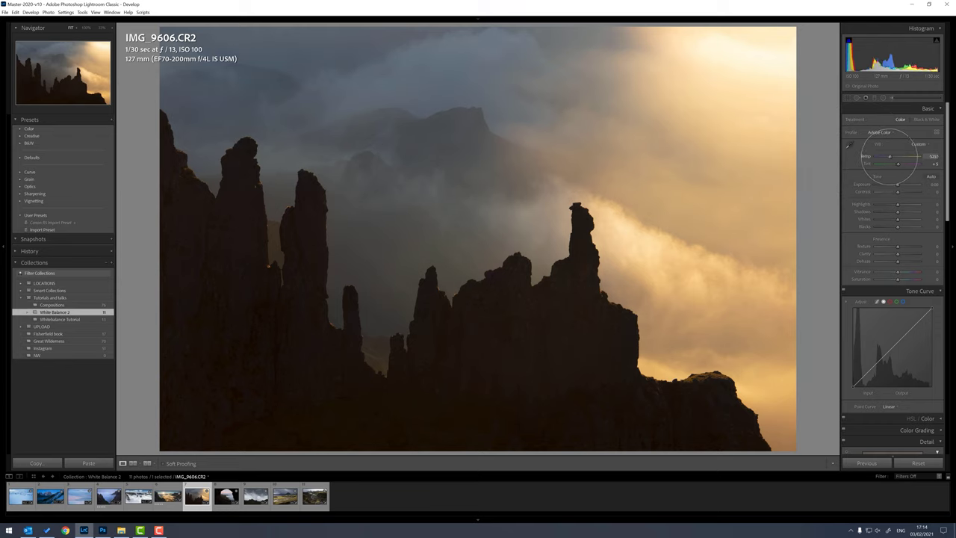
# - Cool the white balance slightly and raise saturation to +18 and contrast to +29
pyautogui.moveTo(887, 157); pyautogui.dragTo(885, 156)
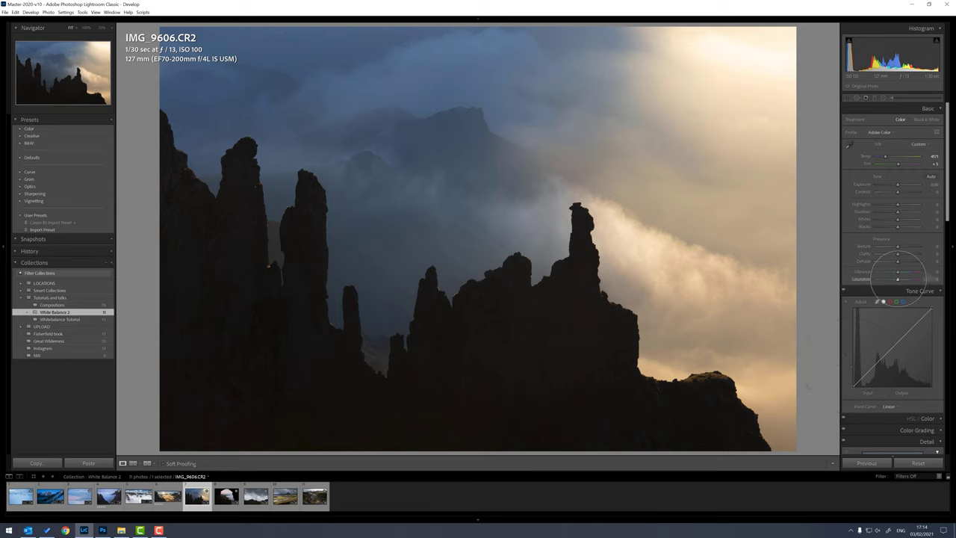
pyautogui.moveTo(897, 279); pyautogui.dragTo(901, 278)
pyautogui.moveTo(897, 191); pyautogui.dragTo(903, 191)
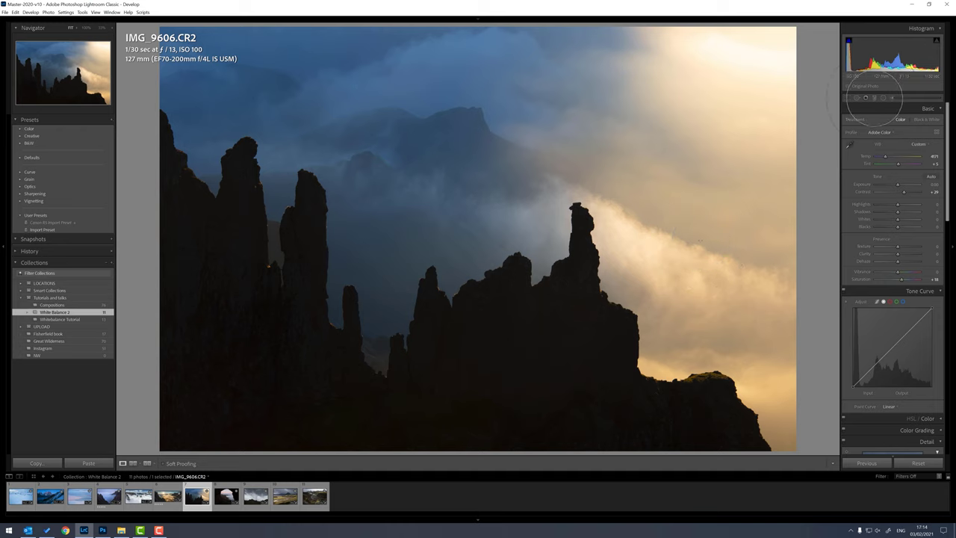
# - Draw a diagonal graduated filter across the spires and angle it slightly
pyautogui.click(874, 97)
pyautogui.moveTo(642, 145); pyautogui.dragTo(595, 122)
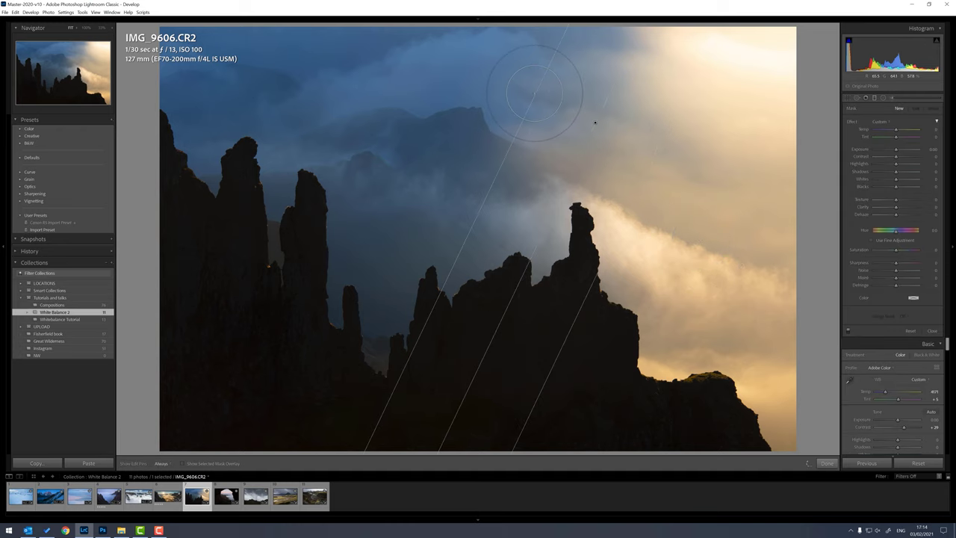
pyautogui.moveTo(534, 93); pyautogui.dragTo(531, 96)
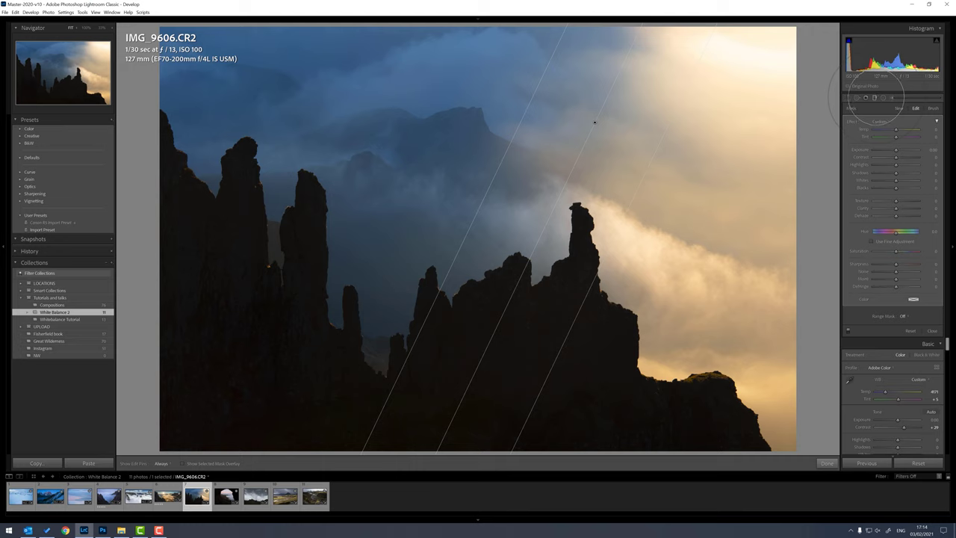
# - Undo the diagonal graduated filter and lower Highlights to darken the bright clouds
pyautogui.hotkey('ctrl', 'z')
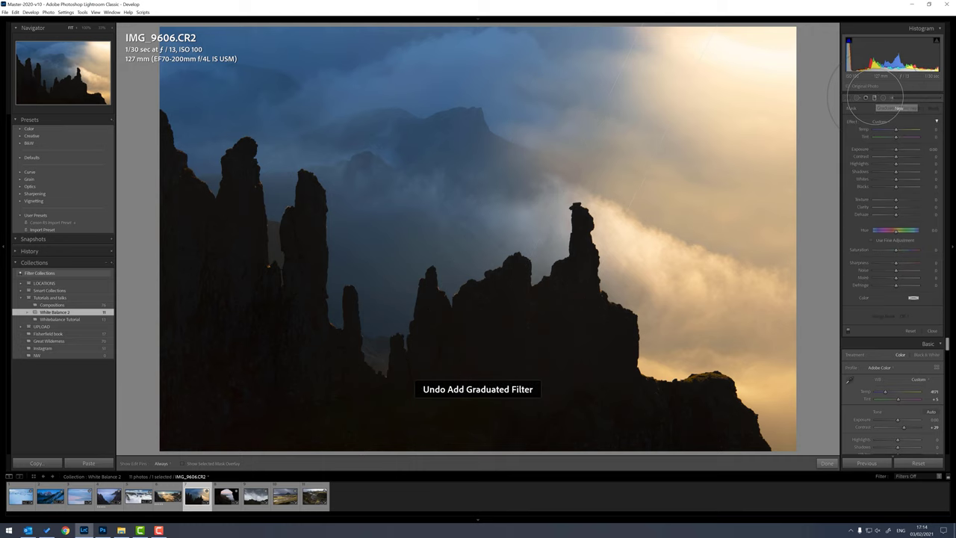
pyautogui.click(874, 97)
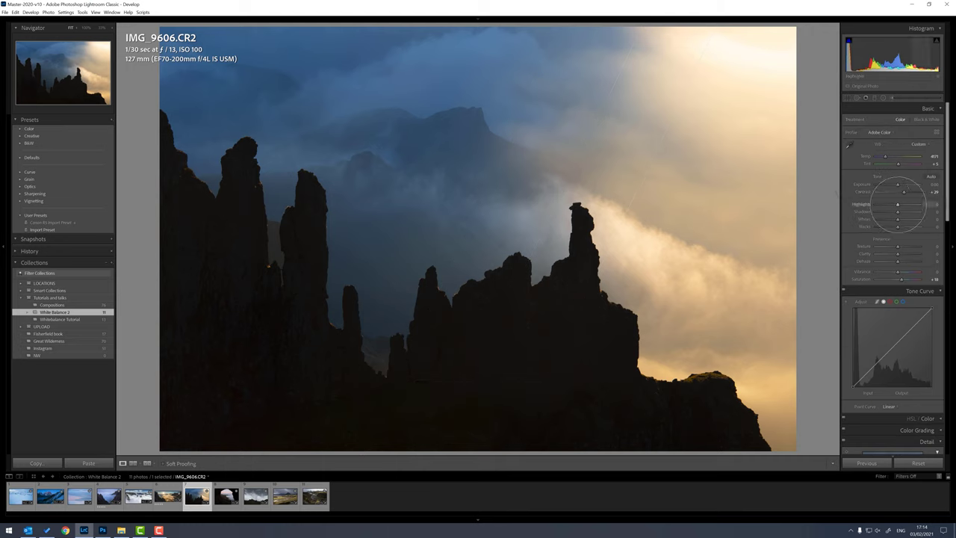
pyautogui.moveTo(898, 203); pyautogui.dragTo(887, 203)
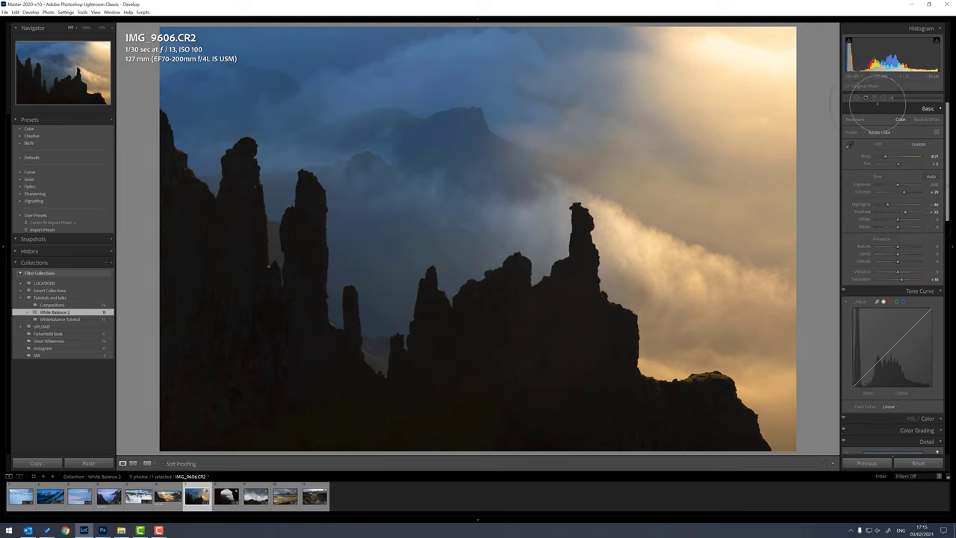
pyautogui.click(892, 97)
pyautogui.press('m')
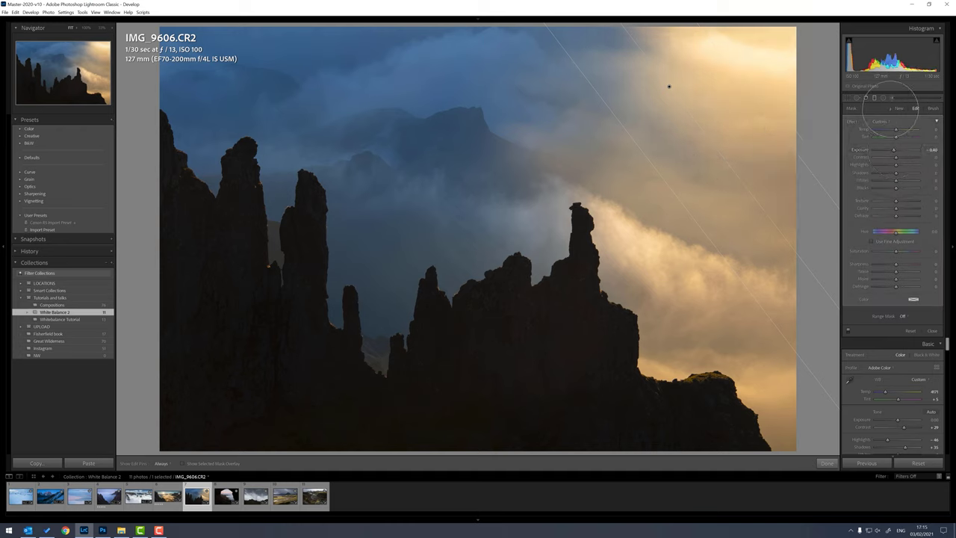
pyautogui.click(874, 97)
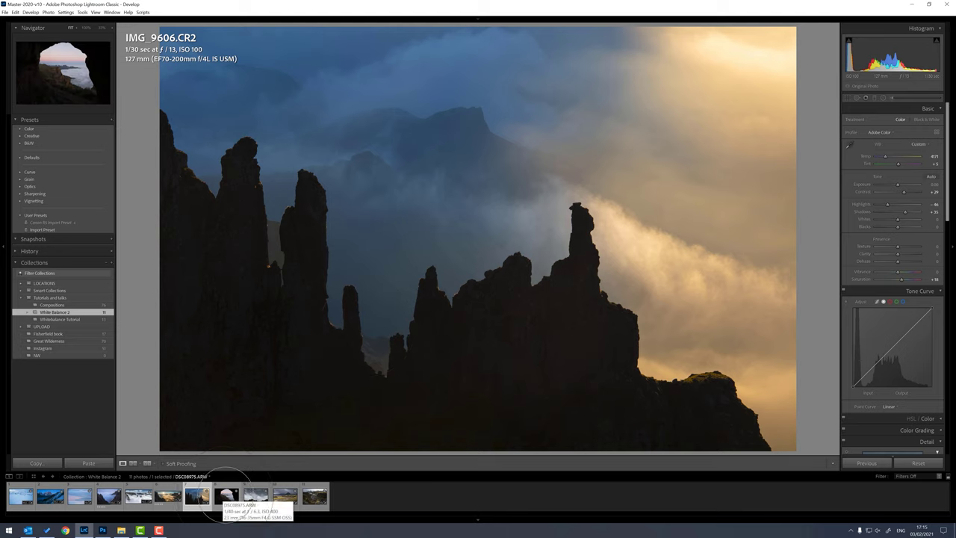
# - Open DSC08975.ARW and set exposure +0.66, contrast +36, highlights −47, shadows +65
pyautogui.click(226, 494)
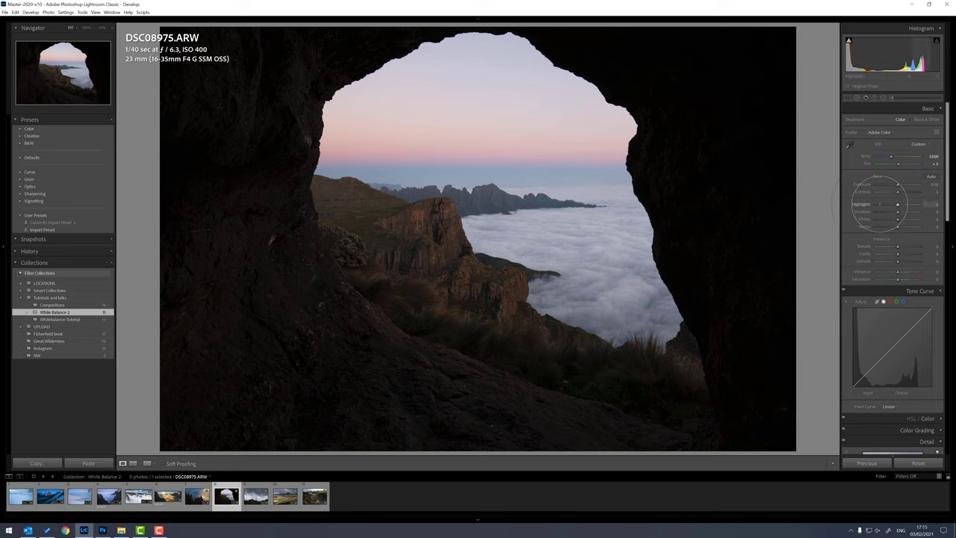
pyautogui.moveTo(897, 204)
pyautogui.mouseDown()
pyautogui.moveTo(880, 204)
pyautogui.moveTo(911, 212)
pyautogui.moveTo(887, 204)
pyautogui.moveTo(900, 184)
pyautogui.moveTo(905, 191)
pyautogui.mouseUp()
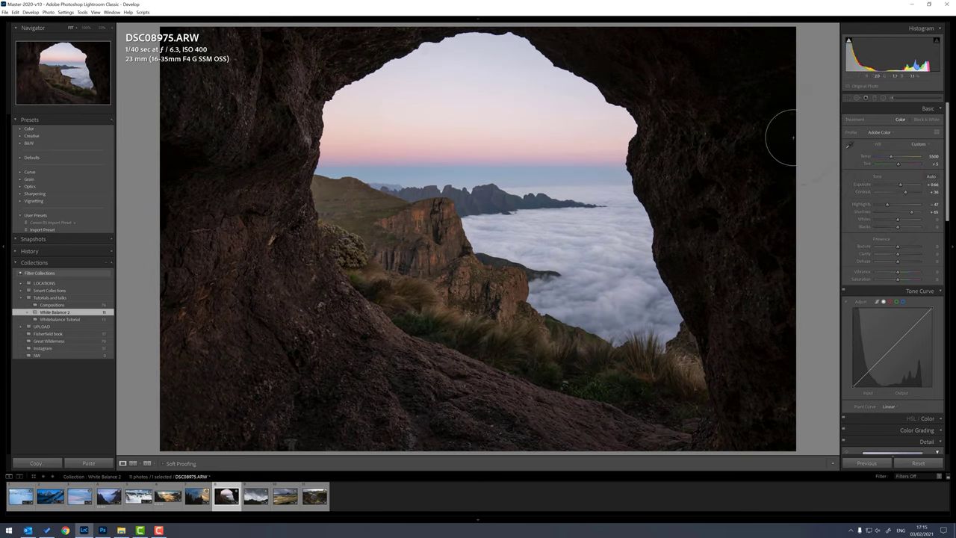
pyautogui.click(875, 97)
# - Add a graduated filter across the sky of DSC08975.ARW, lowering its exposure by about 0.27
pyautogui.moveTo(446, 130); pyautogui.dragTo(446, 176)
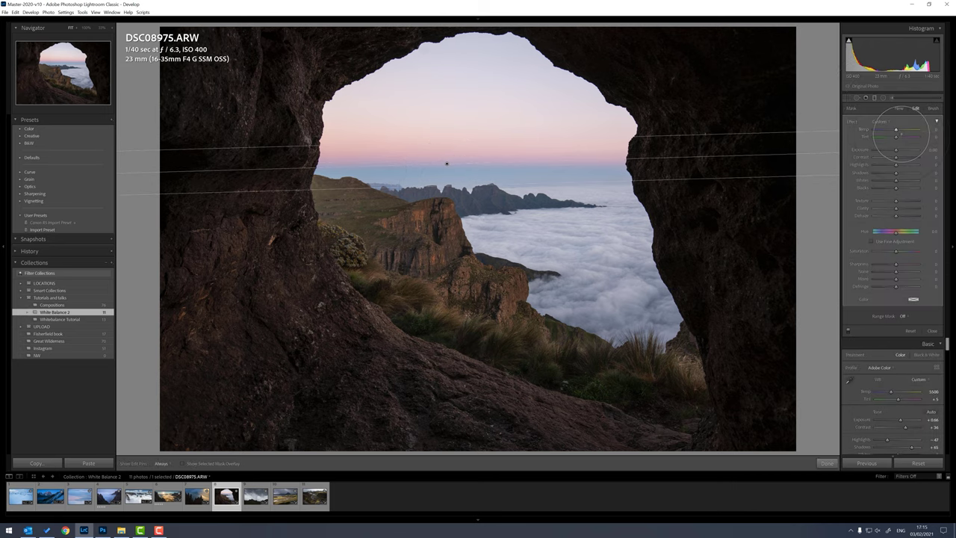
pyautogui.moveTo(897, 136); pyautogui.dragTo(892, 149)
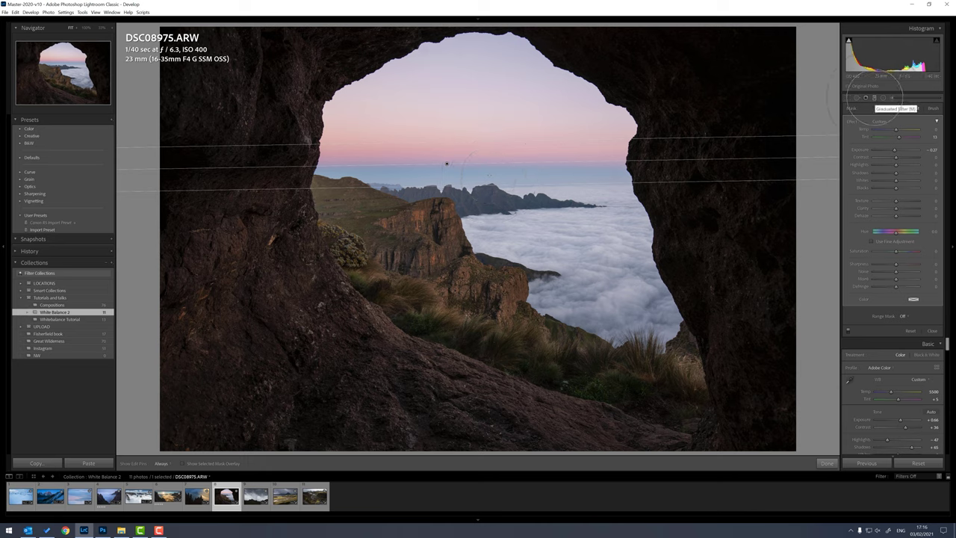
pyautogui.click(874, 97)
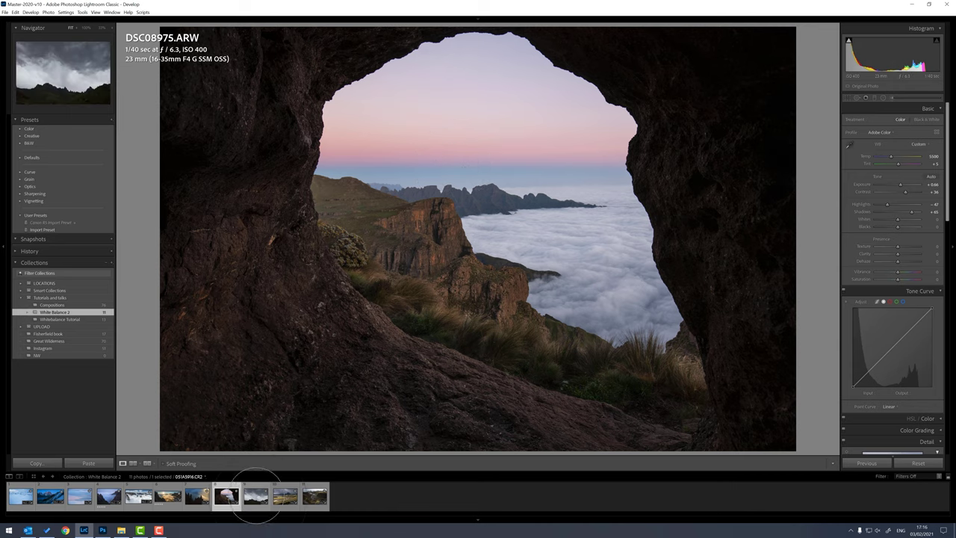
# - Open 051A5916.CR2, raise its contrast and pull highlights down to about −63
pyautogui.click(256, 495)
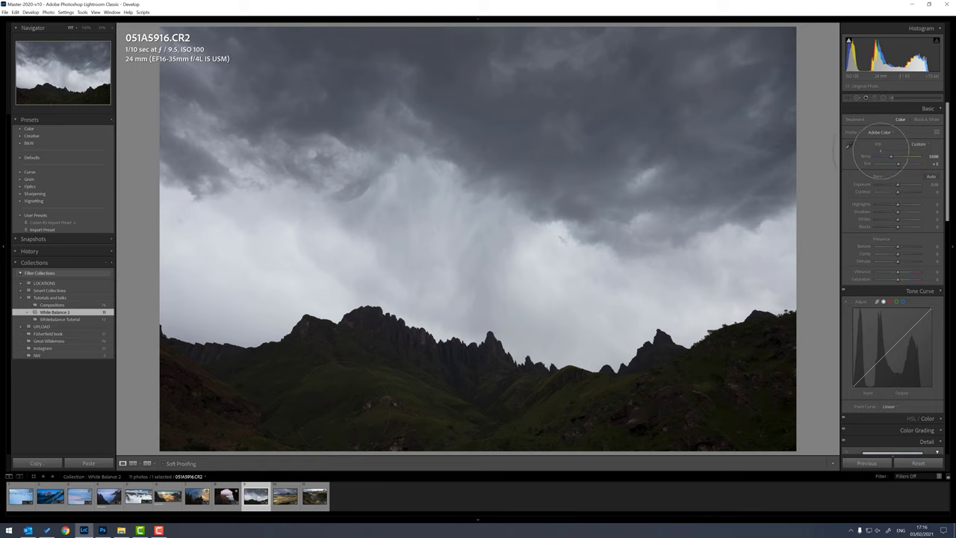
pyautogui.moveTo(899, 191); pyautogui.dragTo(904, 192)
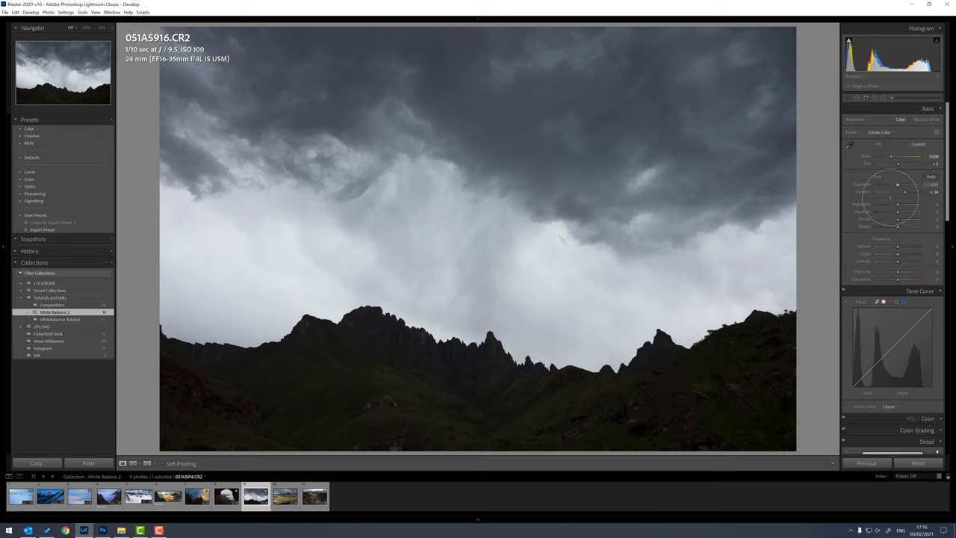
pyautogui.moveTo(897, 204)
pyautogui.mouseDown()
pyautogui.moveTo(884, 203)
pyautogui.moveTo(908, 192)
pyautogui.mouseUp()
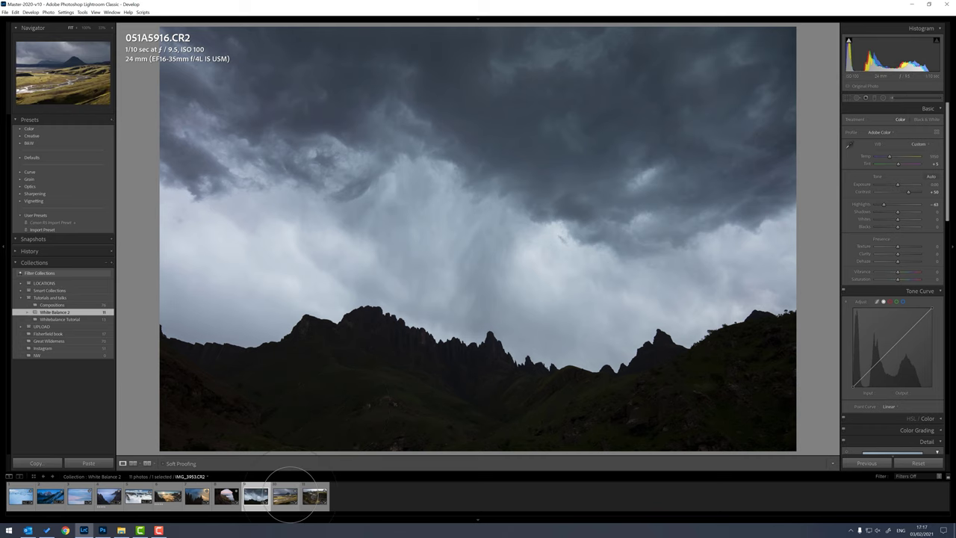
# - Open IMG_3953.CR2, discard a trial graduated filter, and set highlights −43 and shadows +53
pyautogui.click(289, 495)
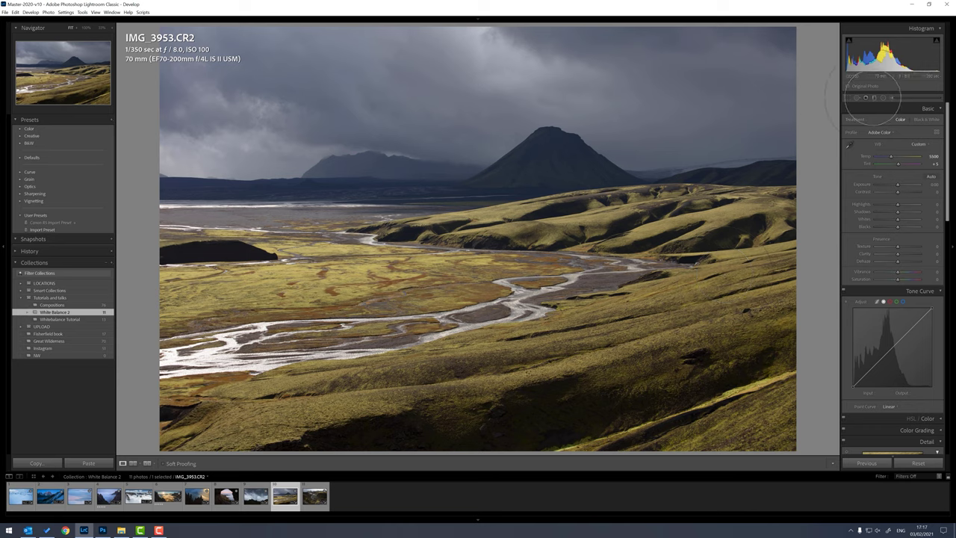
pyautogui.click(874, 97)
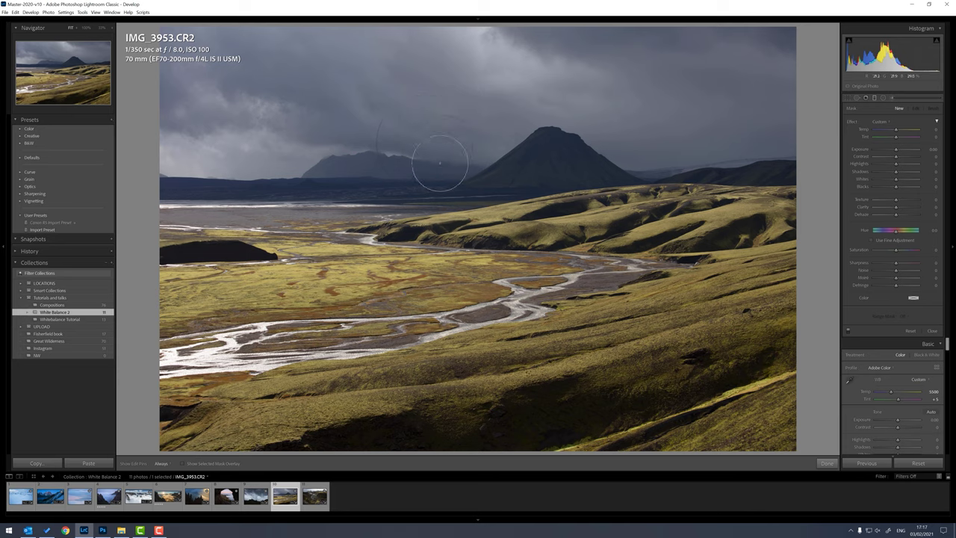
pyautogui.moveTo(444, 167); pyautogui.dragTo(538, 170)
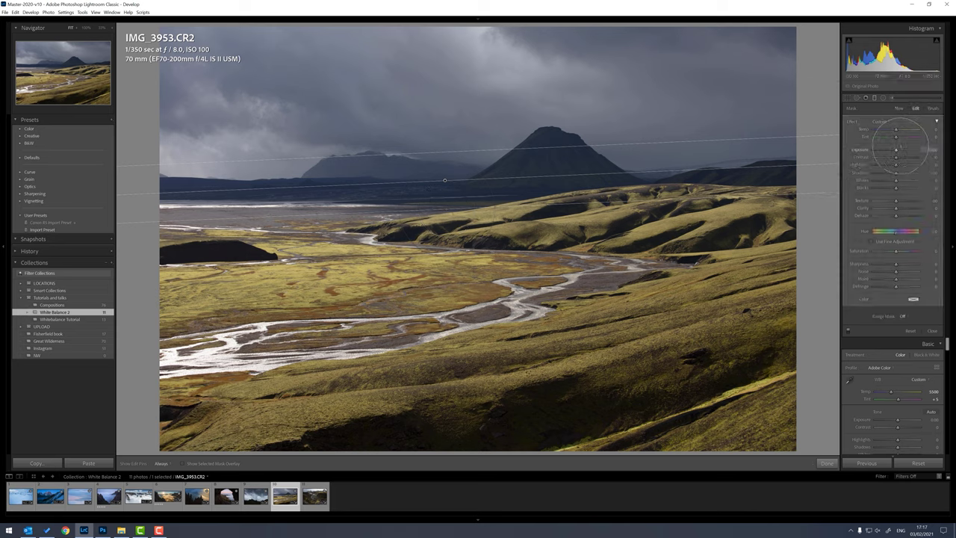
pyautogui.hotkey('ctrl', 'z')
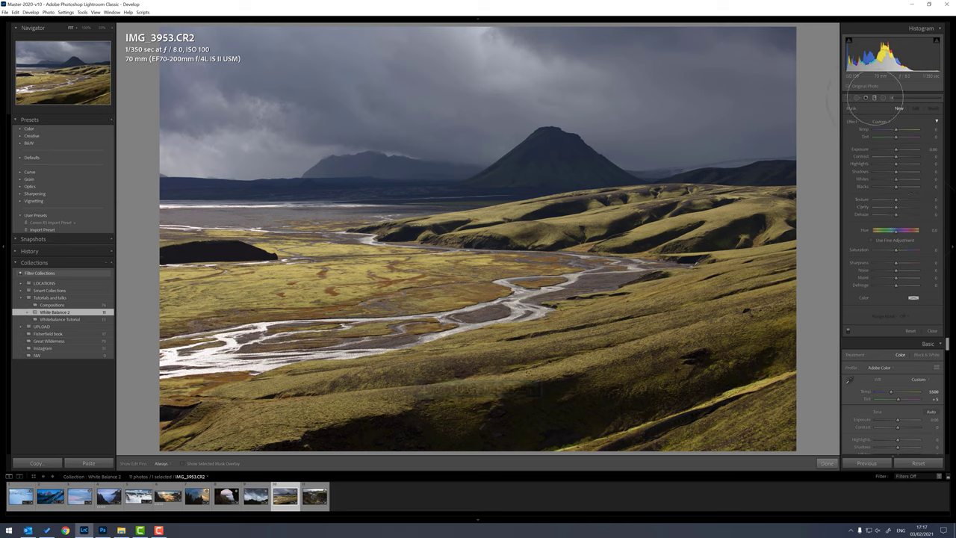
pyautogui.click(874, 97)
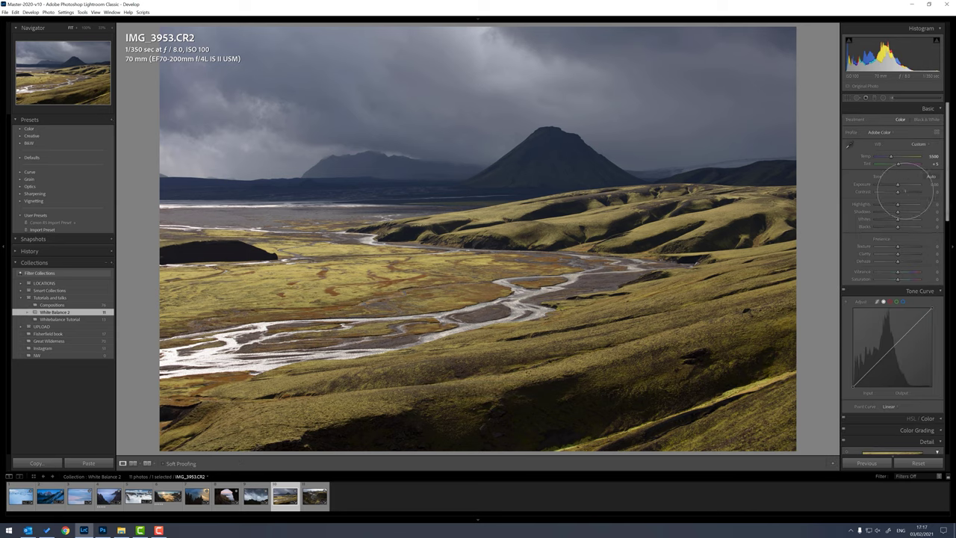
pyautogui.moveTo(896, 203); pyautogui.dragTo(899, 184)
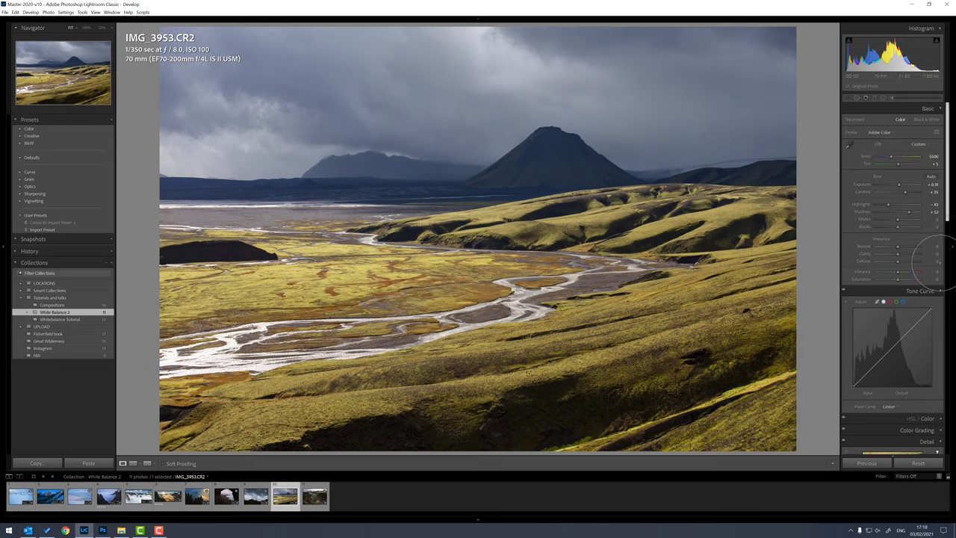
# - Drag a graduated filter down over the stormy sky and lower its exposure
pyautogui.click(874, 98)
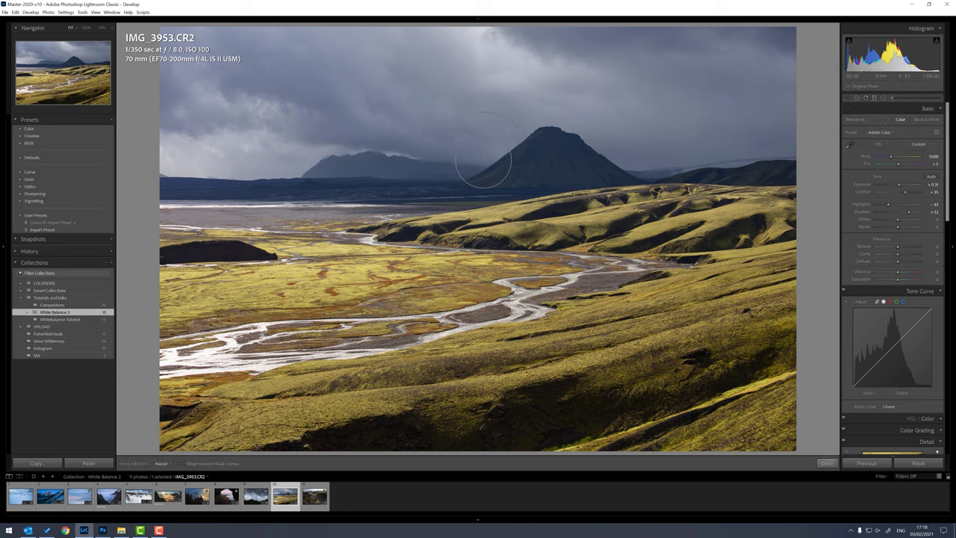
pyautogui.moveTo(477, 96); pyautogui.dragTo(471, 273)
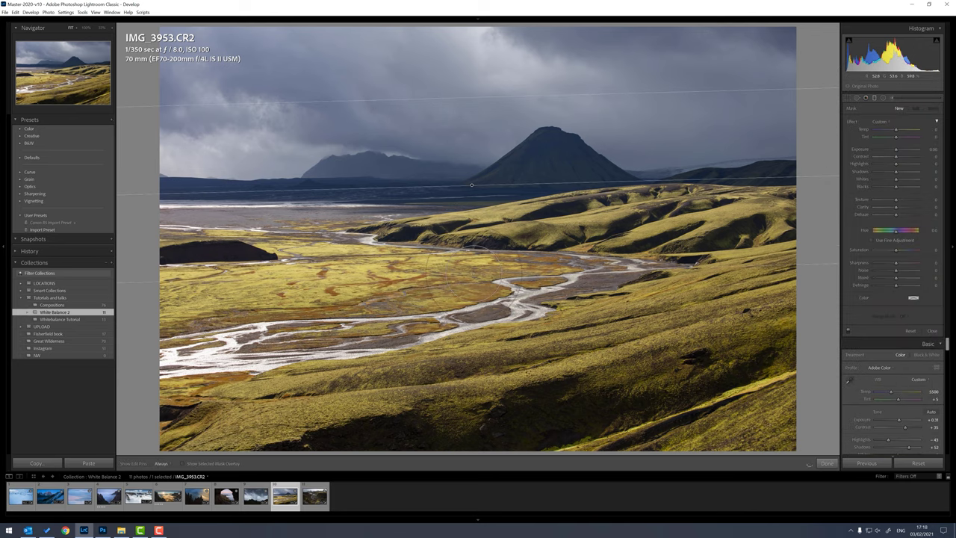
pyautogui.moveTo(895, 150)
pyautogui.mouseDown()
pyautogui.moveTo(910, 158)
pyautogui.moveTo(895, 149)
pyautogui.mouseUp()
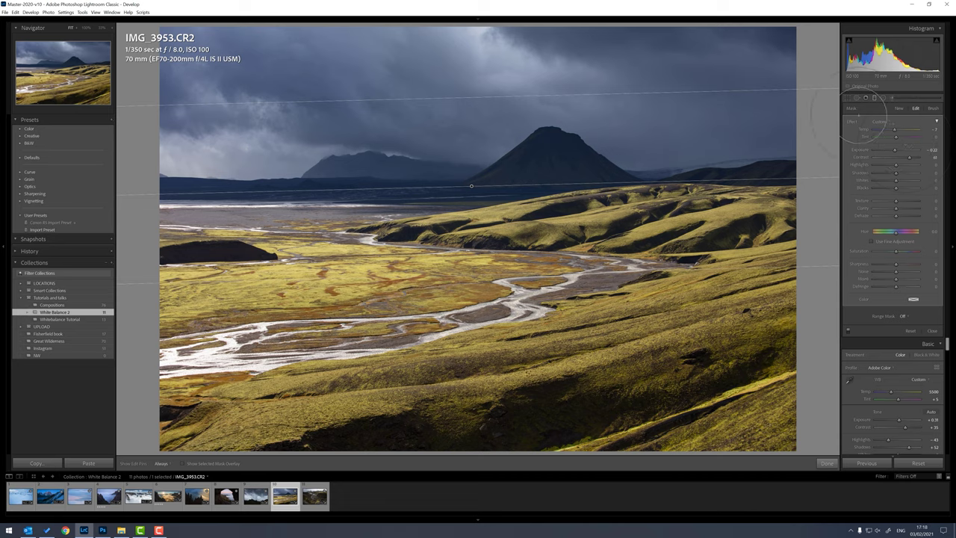
pyautogui.click(866, 97)
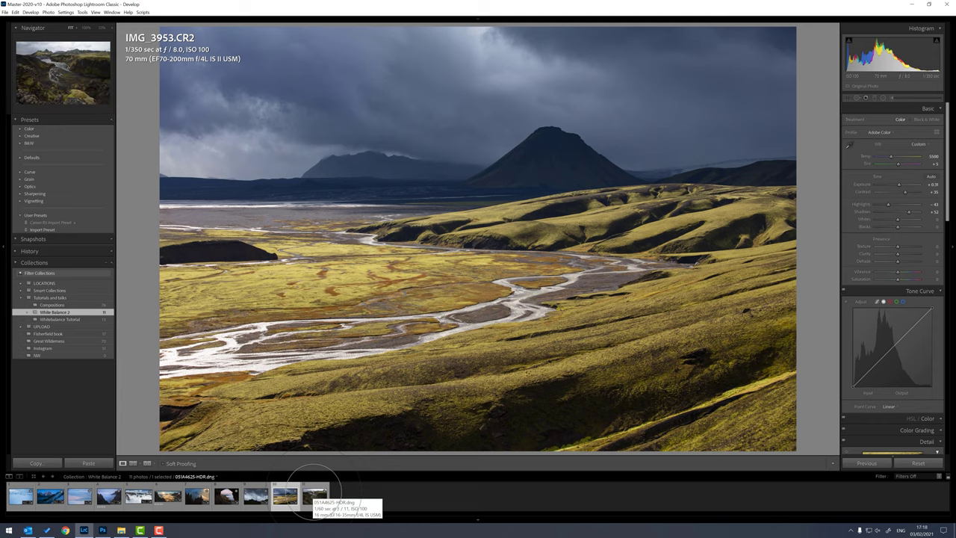
# - Open 051A4625-HDR.dng, raise exposure to +0.74 and pull the highlights down
pyautogui.click(315, 493)
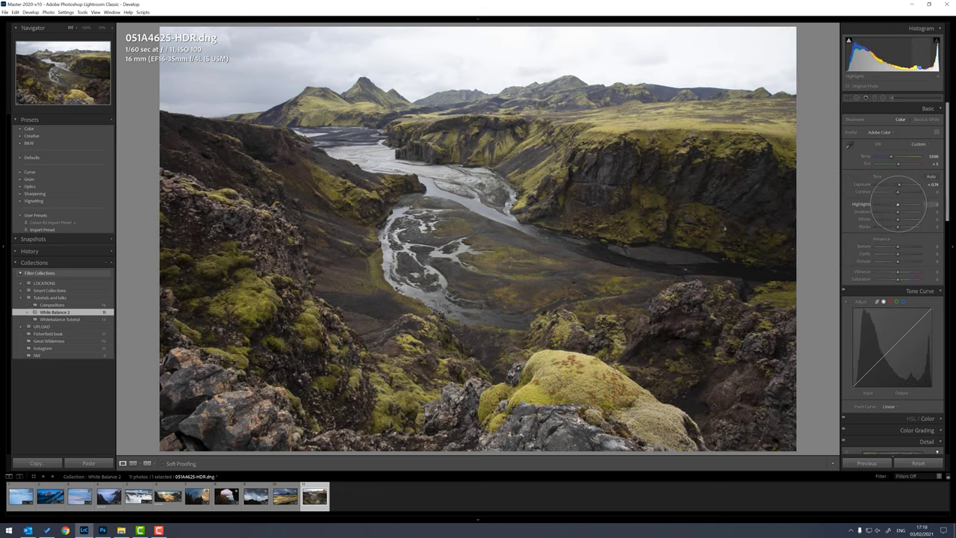
pyautogui.moveTo(897, 204)
pyautogui.mouseDown()
pyautogui.moveTo(884, 204)
pyautogui.moveTo(905, 211)
pyautogui.moveTo(906, 192)
pyautogui.mouseUp()
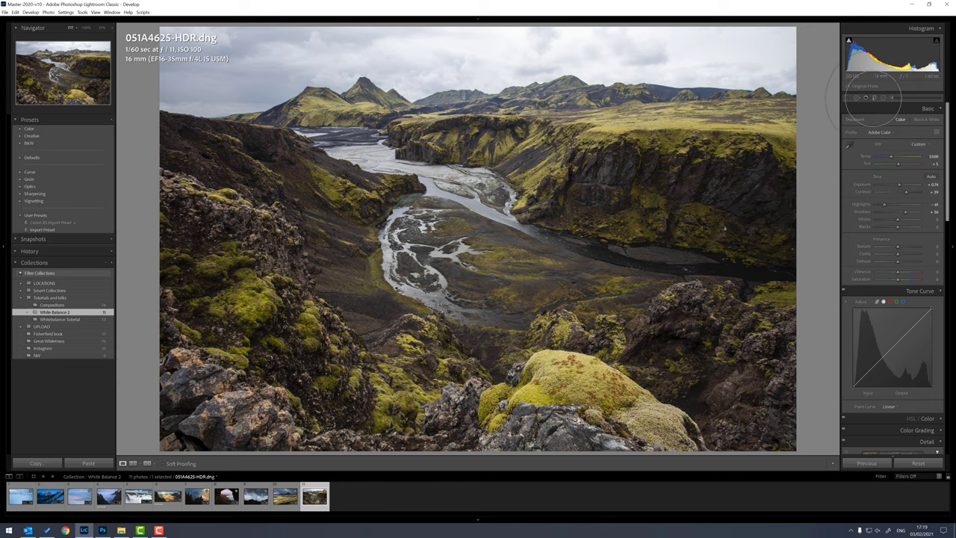
pyautogui.click(874, 97)
# - Lay a graduated filter over the clouds at about −0.90 exposure with extra contrast and Temp 0
pyautogui.moveTo(383, 71); pyautogui.dragTo(390, 112)
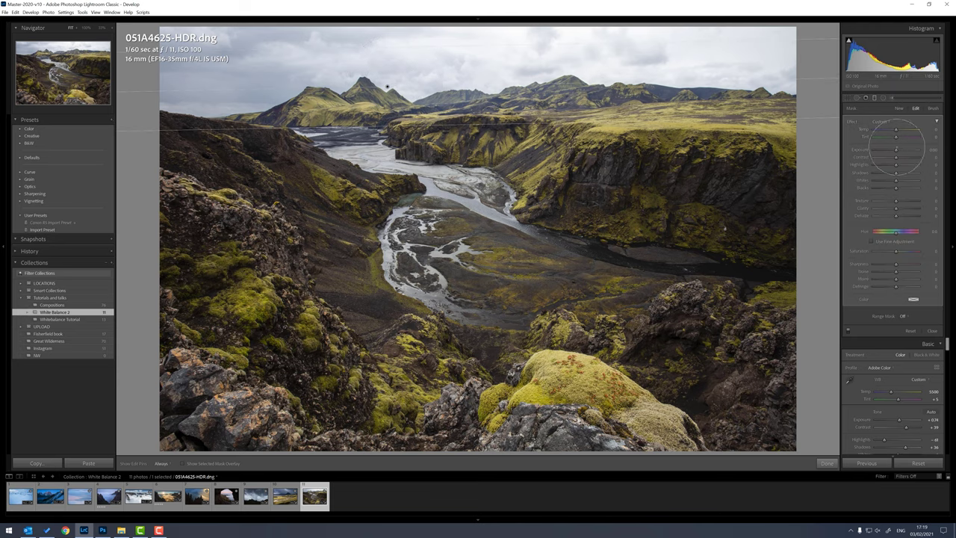
pyautogui.moveTo(896, 149); pyautogui.dragTo(891, 149)
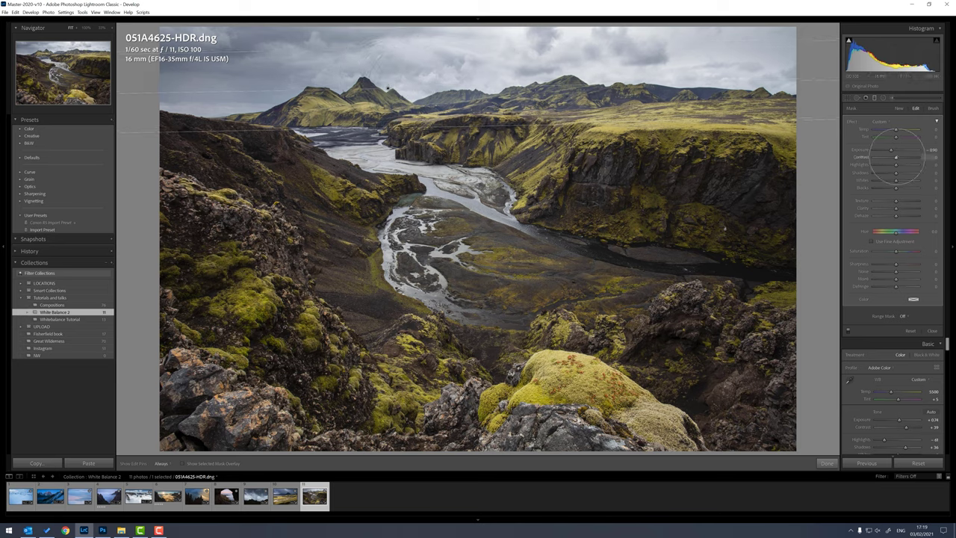
pyautogui.moveTo(895, 157); pyautogui.dragTo(910, 157)
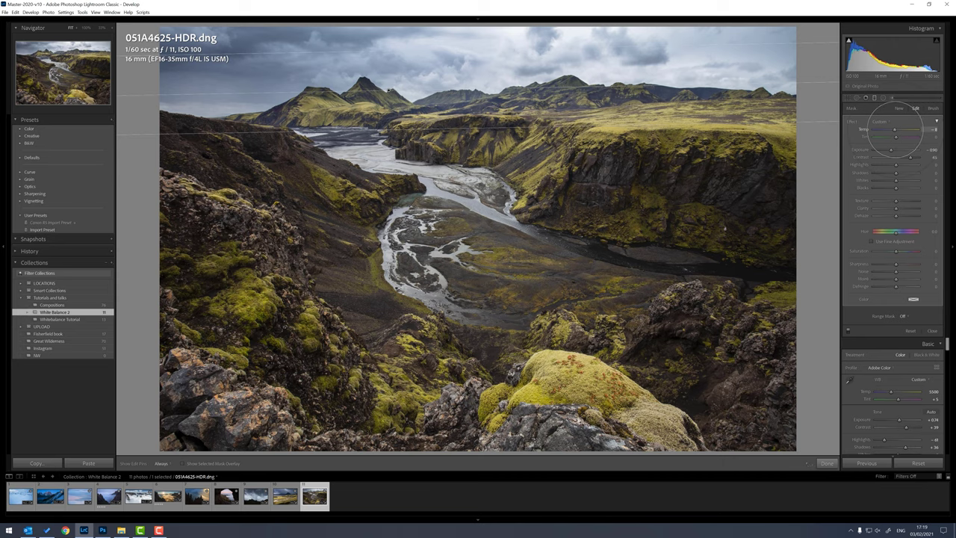
pyautogui.moveTo(893, 129); pyautogui.dragTo(895, 129)
pyautogui.moveTo(909, 132); pyautogui.dragTo(896, 130)
# - Brush a local adjustment over the top-left sky with exposure about +0.16
pyautogui.press('k')
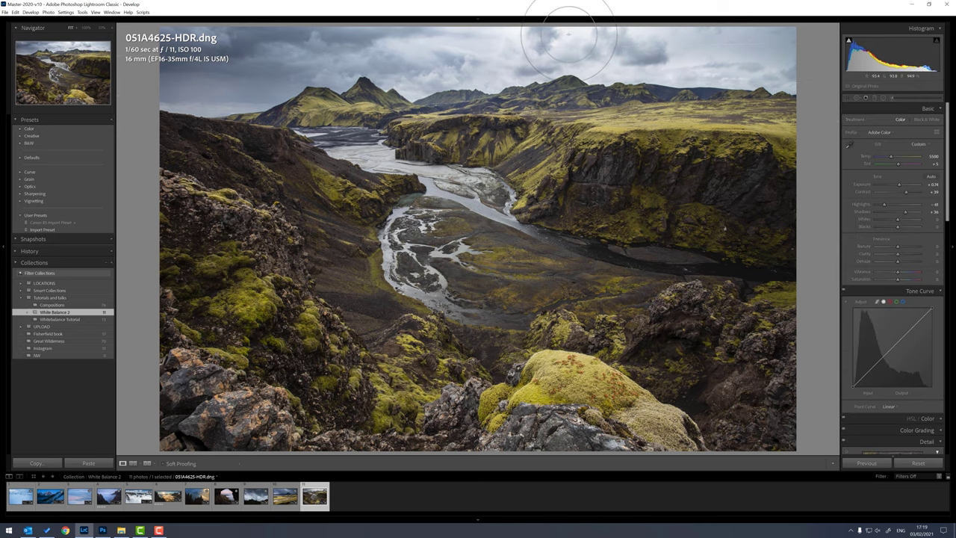
pyautogui.click(875, 97)
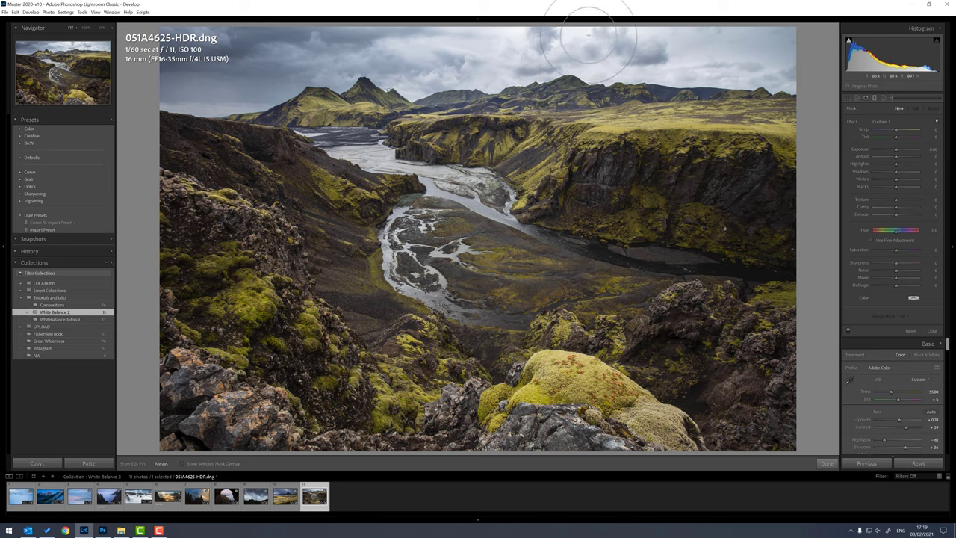
pyautogui.click(580, 71)
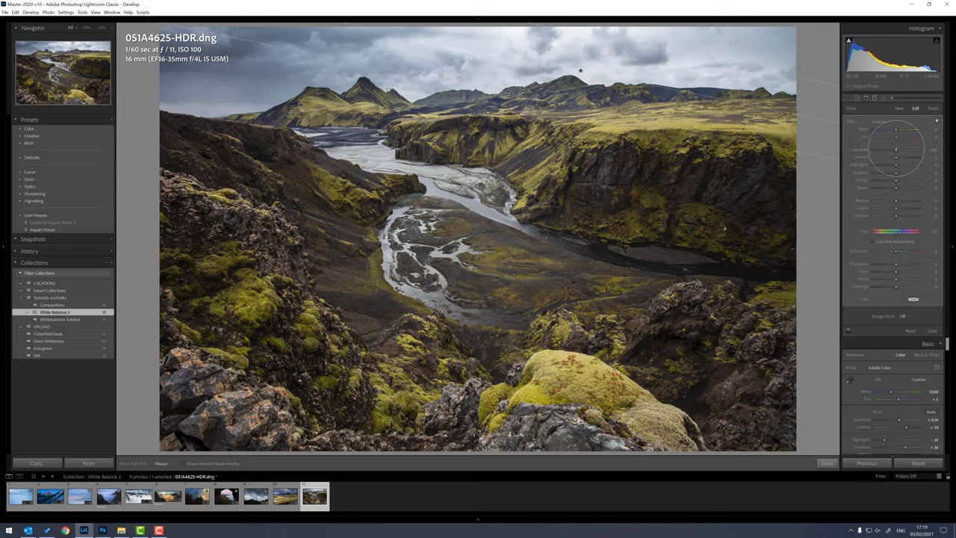
pyautogui.moveTo(895, 149); pyautogui.dragTo(892, 149)
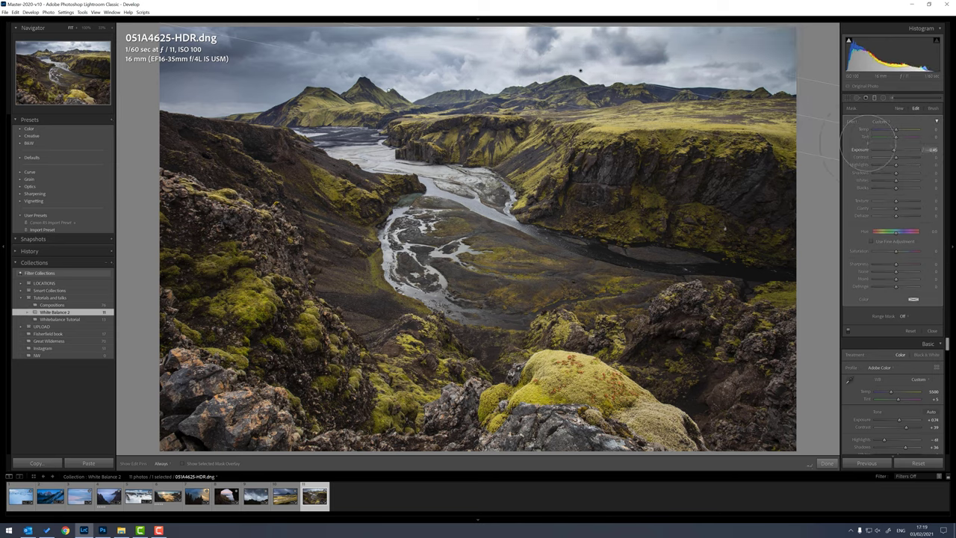
pyautogui.moveTo(213, 71); pyautogui.dragTo(253, 101)
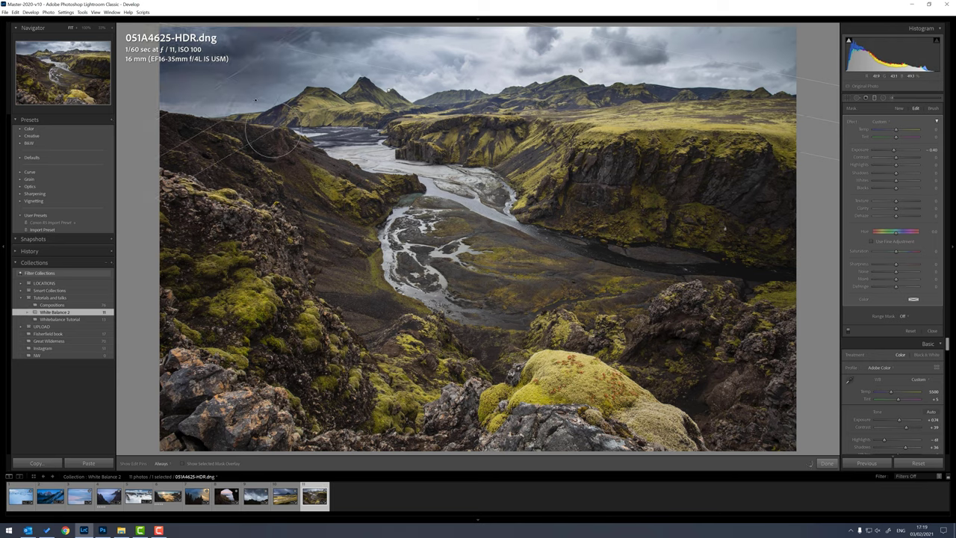
pyautogui.moveTo(893, 149); pyautogui.dragTo(899, 149)
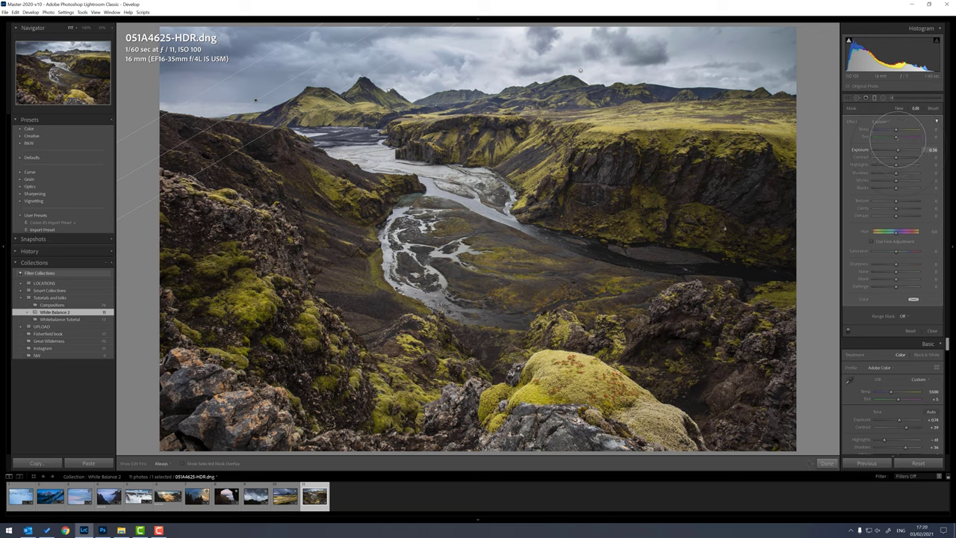
pyautogui.press('k')
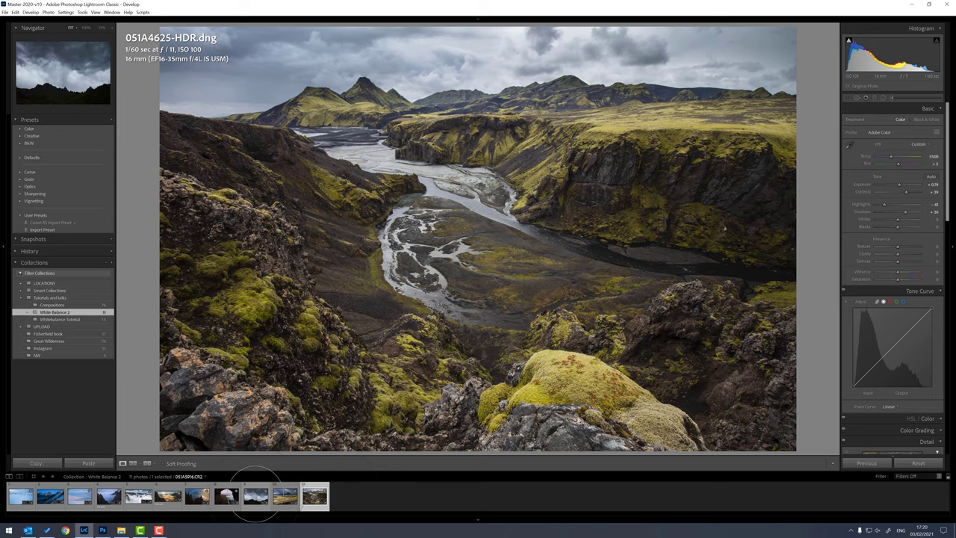
# - Revisit 051A5916.CR2, then switch to the snowy mountain photo DSC02287.ARW
pyautogui.click(255, 496)
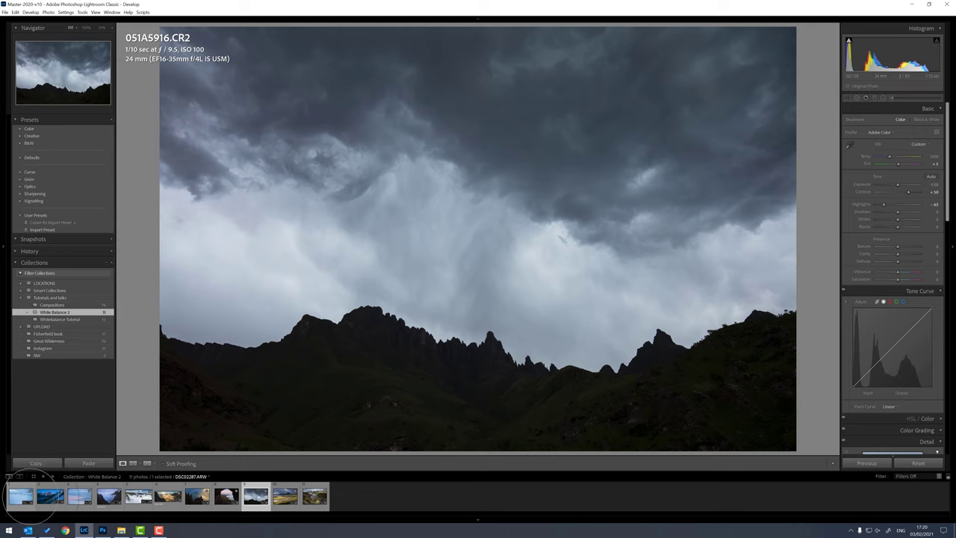
pyautogui.click(23, 495)
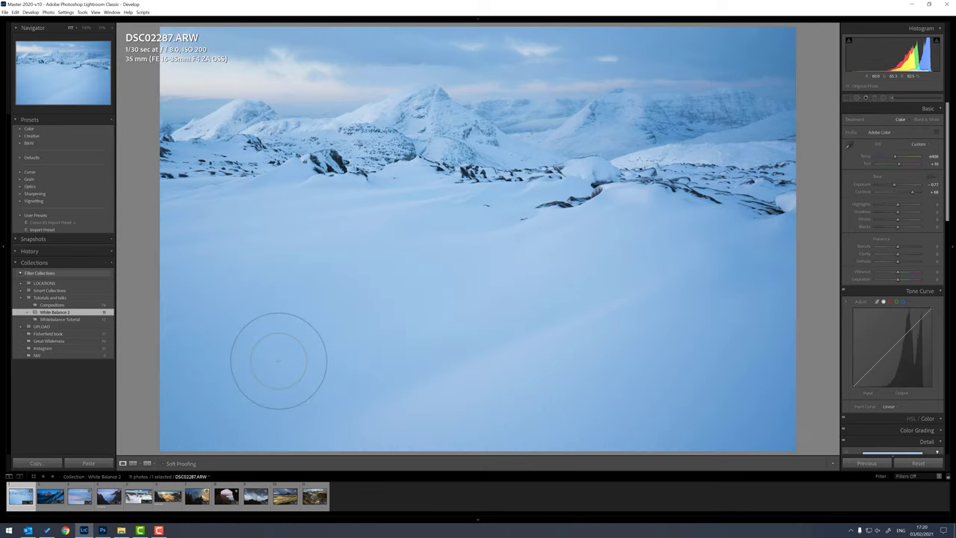